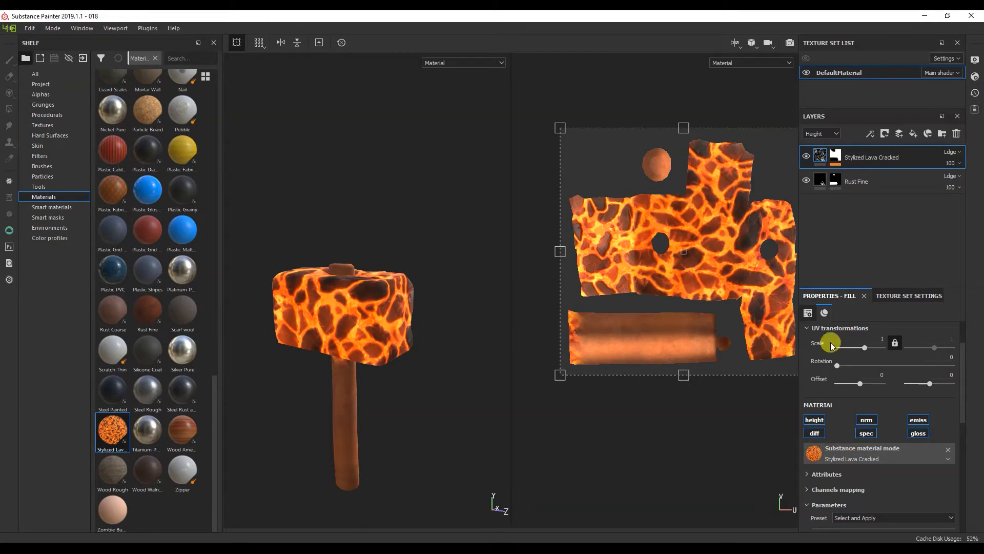
Toggle the normal channel of the Rust Fine layer and examine the textured hammer from several angles
{"action": "left_click", "coordinate": [823, 182]}
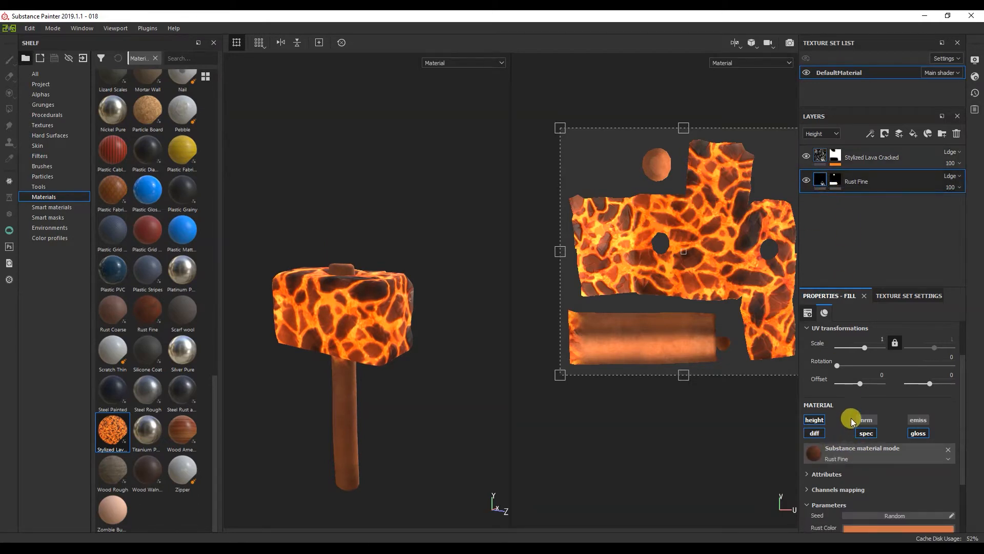
{"action": "left_click", "coordinate": [864, 423]}
{"action": "left_click_drag", "start_coordinate": [312, 389], "coordinate": [354, 386], "text": "alt"}
{"action": "middle_click_drag", "start_coordinate": [353, 387], "coordinate": [410, 331], "text": "alt"}
{"action": "right_click_drag", "start_coordinate": [410, 330], "coordinate": [379, 340], "text": "alt"}
{"action": "mouse_move", "coordinate": [378, 340]}
{"action": "left_mouse_down", "text": "alt"}
{"action": "mouse_move", "coordinate": [330, 328]}
{"action": "mouse_move", "coordinate": [388, 330]}
{"action": "left_mouse_up", "text": "alt"}
{"action": "right_click_drag", "start_coordinate": [388, 334], "coordinate": [364, 401], "text": "alt"}
{"action": "left_click_drag", "start_coordinate": [408, 154], "coordinate": [398, 334], "text": "alt"}
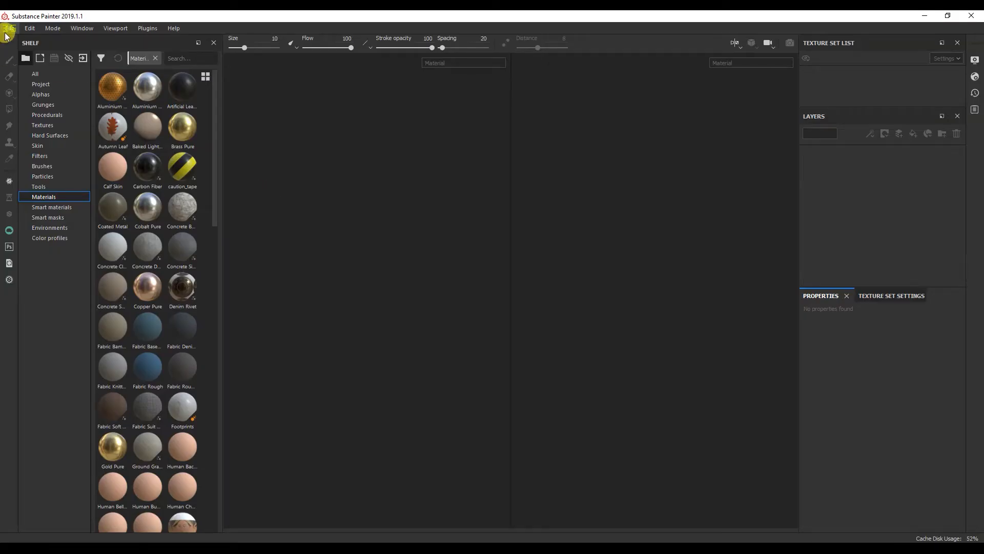
Create a new project with the PBR - Metallic Roughness template, the Hammer.obj mesh and a chosen document resolution
{"action": "left_click", "coordinate": [9, 29]}
{"action": "left_click", "coordinate": [10, 38]}
{"action": "left_click", "coordinate": [506, 163]}
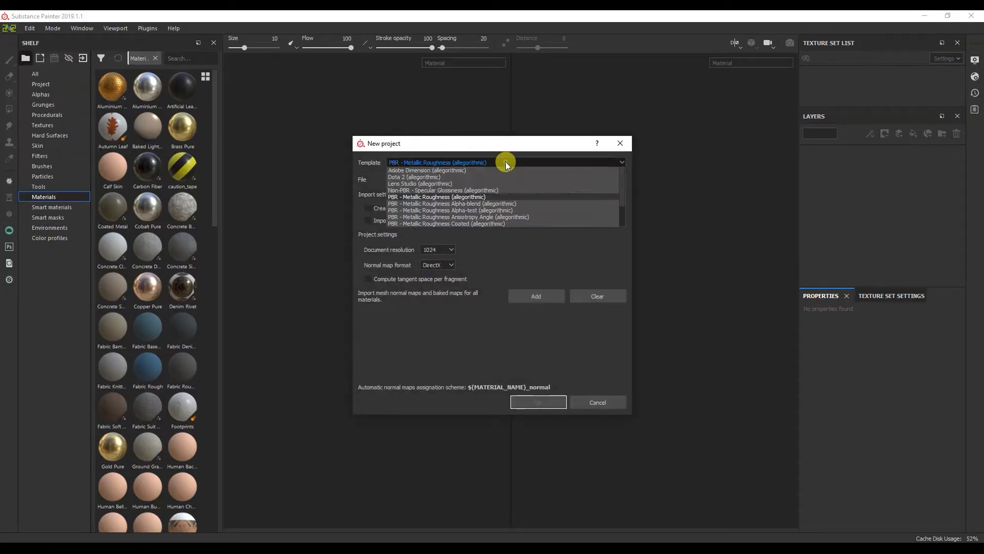
{"action": "left_click", "coordinate": [446, 199]}
{"action": "left_click", "coordinate": [586, 179]}
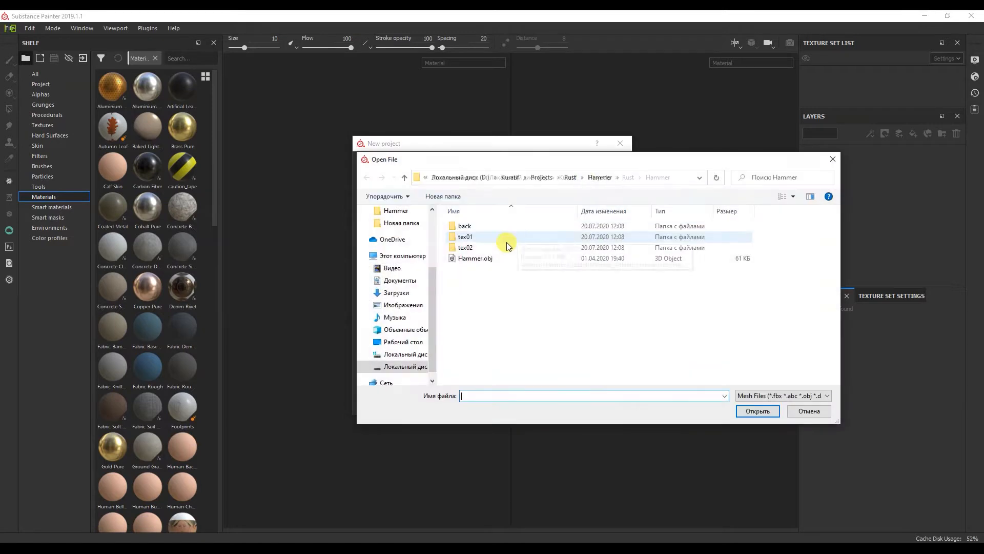
{"action": "double_click", "coordinate": [475, 258]}
{"action": "left_click", "coordinate": [450, 249]}
{"action": "left_click", "coordinate": [439, 294]}
{"action": "left_click", "coordinate": [533, 402]}
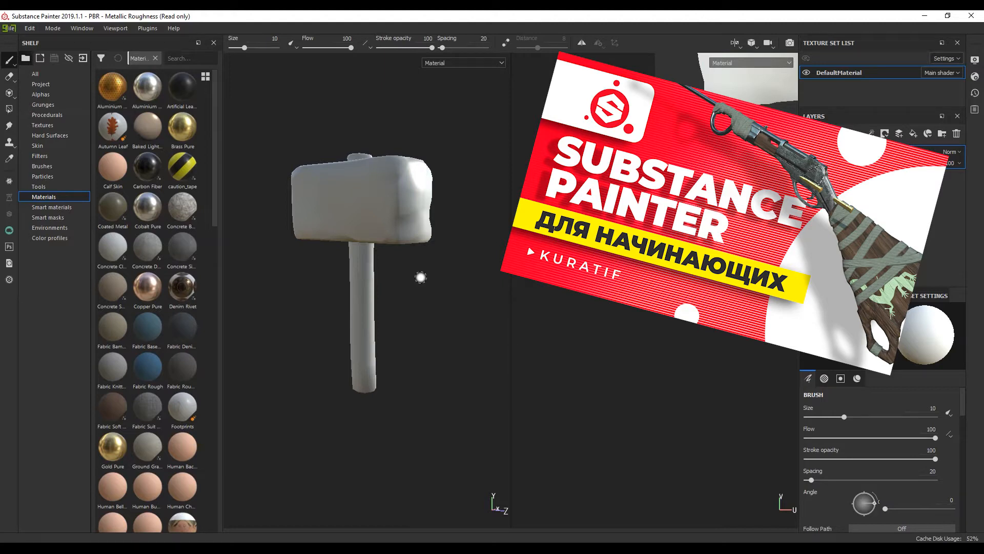
Enable viewport shadows and set the shadows opacity to 34
{"action": "left_click", "coordinate": [974, 61]}
{"action": "left_click_drag", "start_coordinate": [962, 123], "coordinate": [962, 137]}
{"action": "left_click", "coordinate": [809, 202]}
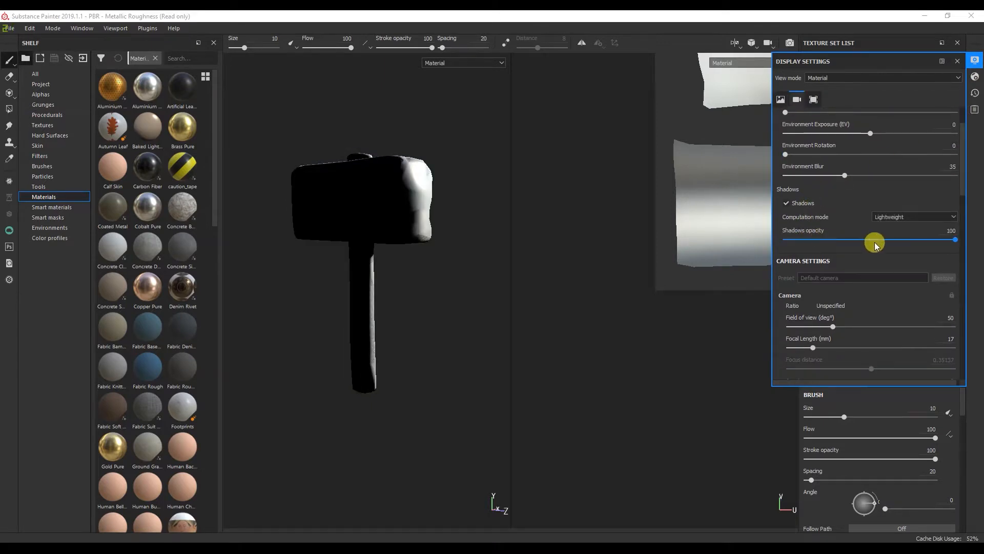
{"action": "left_click_drag", "start_coordinate": [874, 240], "coordinate": [845, 240]}
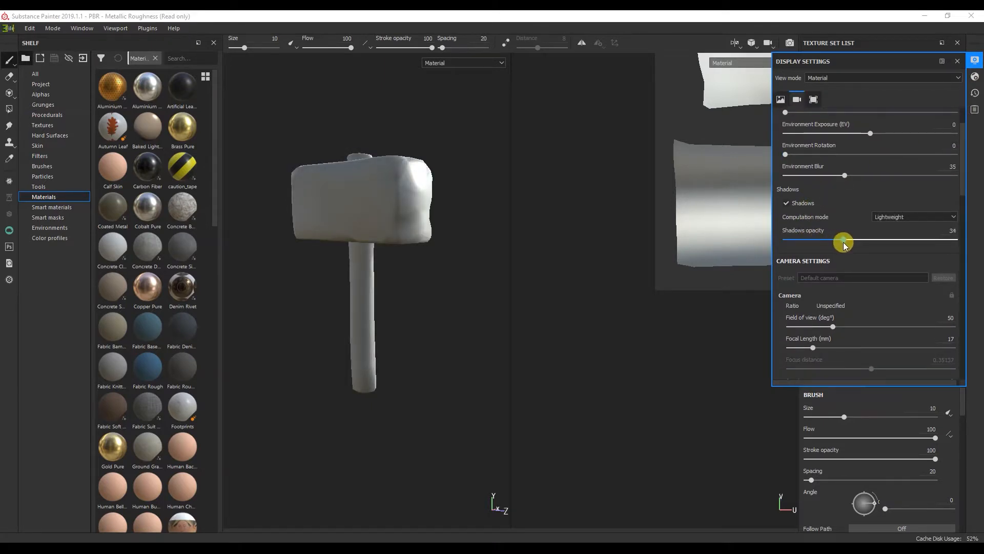
Activate Temporal Anti-Aliasing with 49 accumulations
{"action": "left_click_drag", "start_coordinate": [956, 171], "coordinate": [962, 258]}
{"action": "left_click", "coordinate": [846, 205]}
{"action": "left_click", "coordinate": [861, 230]}
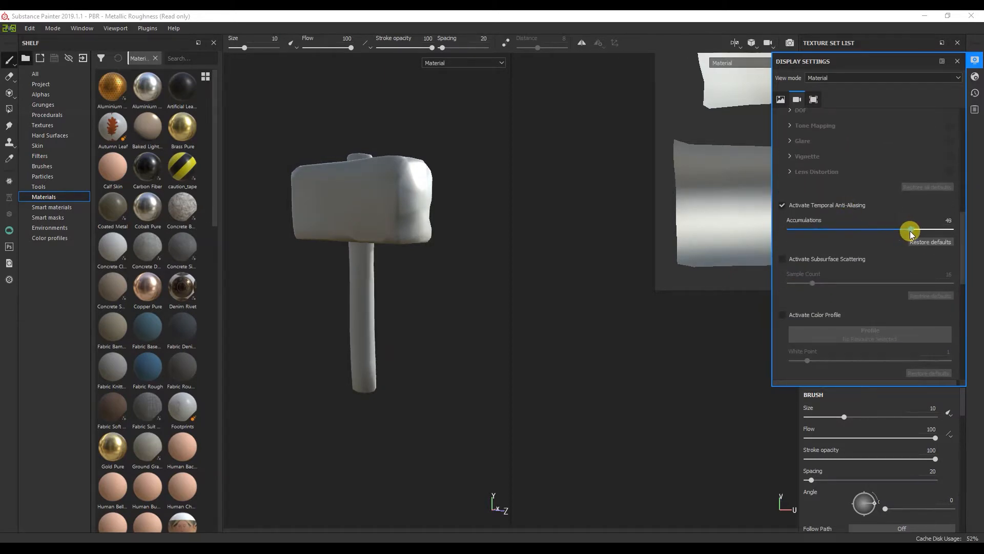
Set the mesh wireframe color to dark gray in the viewport settings, leaving the mesh wireframe display switched off
{"action": "left_click_drag", "start_coordinate": [962, 224], "coordinate": [960, 285]}
{"action": "scroll", "coordinate": [955, 285], "scroll_direction": "down", "scroll_amount": 3}
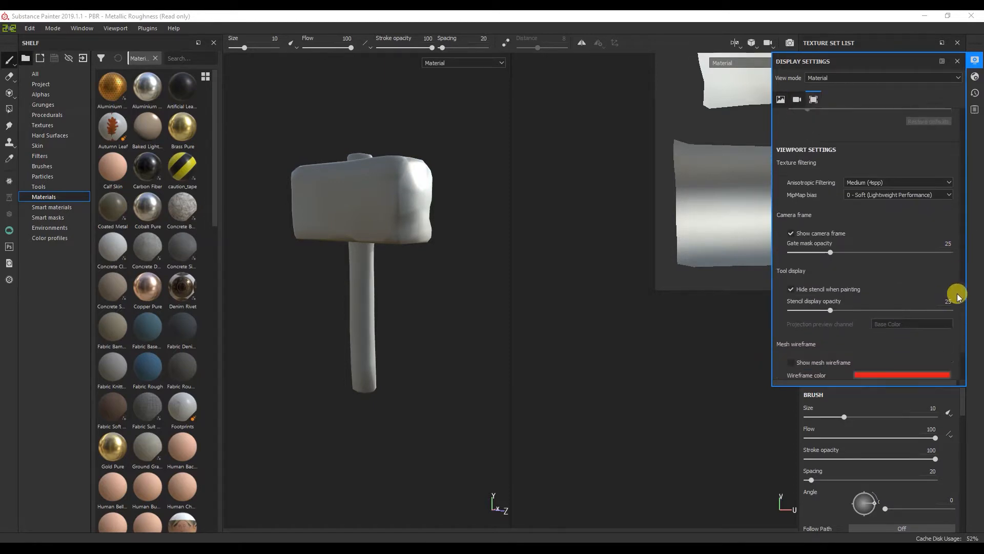
{"action": "left_click", "coordinate": [865, 317]}
{"action": "left_click_drag", "start_coordinate": [891, 357], "coordinate": [829, 398]}
{"action": "left_click", "coordinate": [897, 287]}
{"action": "left_click", "coordinate": [826, 306]}
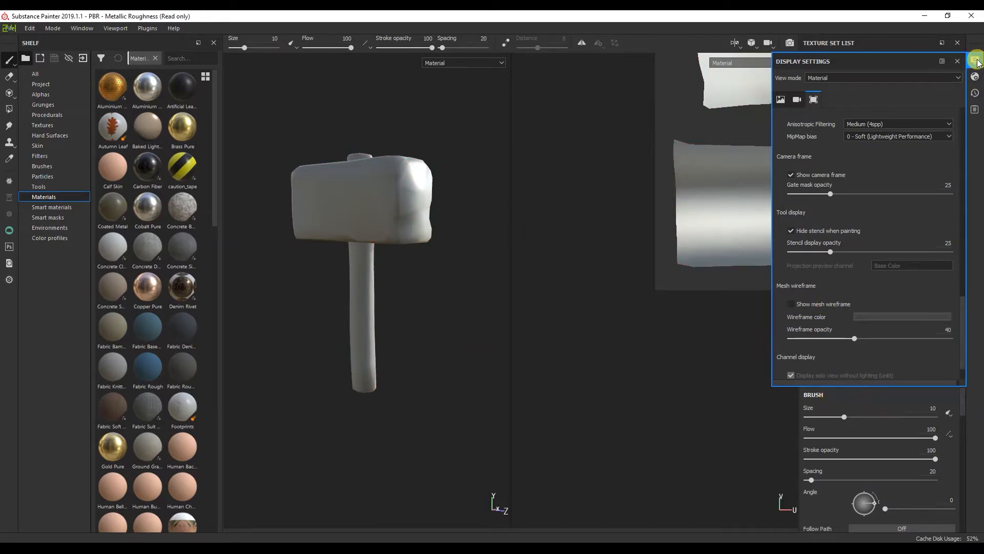
{"action": "left_click", "coordinate": [975, 60]}
Rotate the environment lighting to brighten the hammer and delete the default Layer 1
{"action": "scroll", "coordinate": [380, 149], "scroll_direction": "up", "scroll_amount": 5}
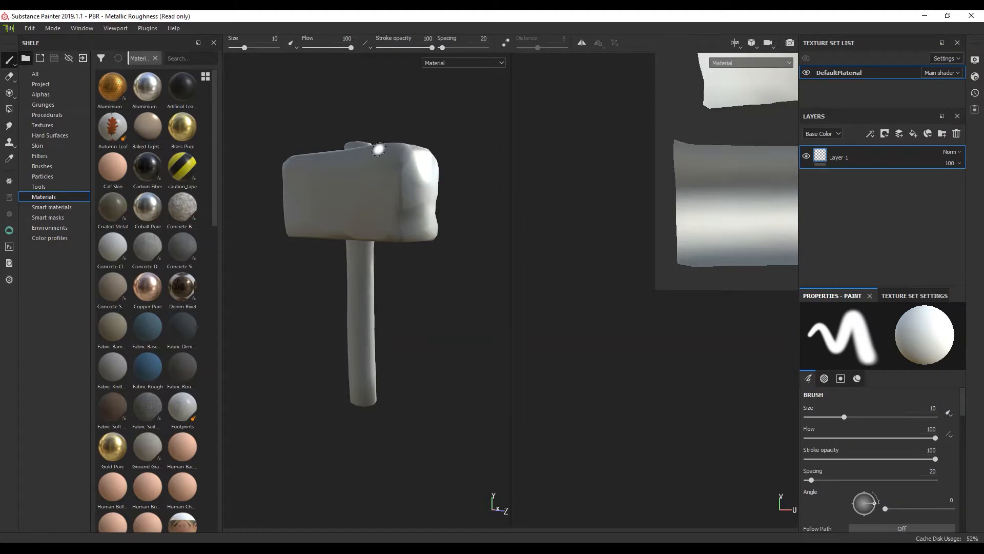
{"action": "right_click_drag", "start_coordinate": [382, 151], "coordinate": [979, 138], "text": "shift"}
{"action": "left_click", "coordinate": [957, 133]}
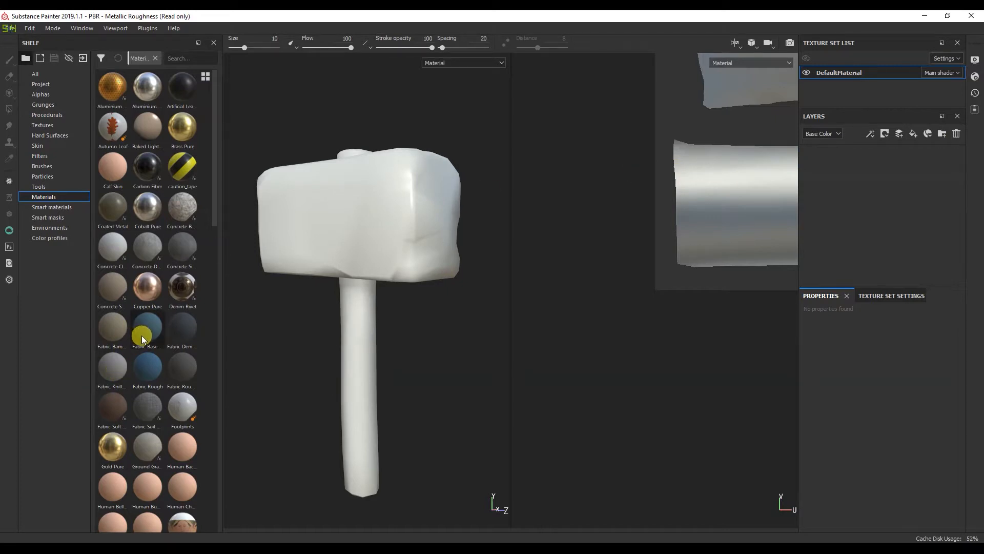
Add the Rust Fine material as a fill layer and give it a black mask
{"action": "scroll", "coordinate": [142, 335], "scroll_direction": "down", "scroll_amount": 10}
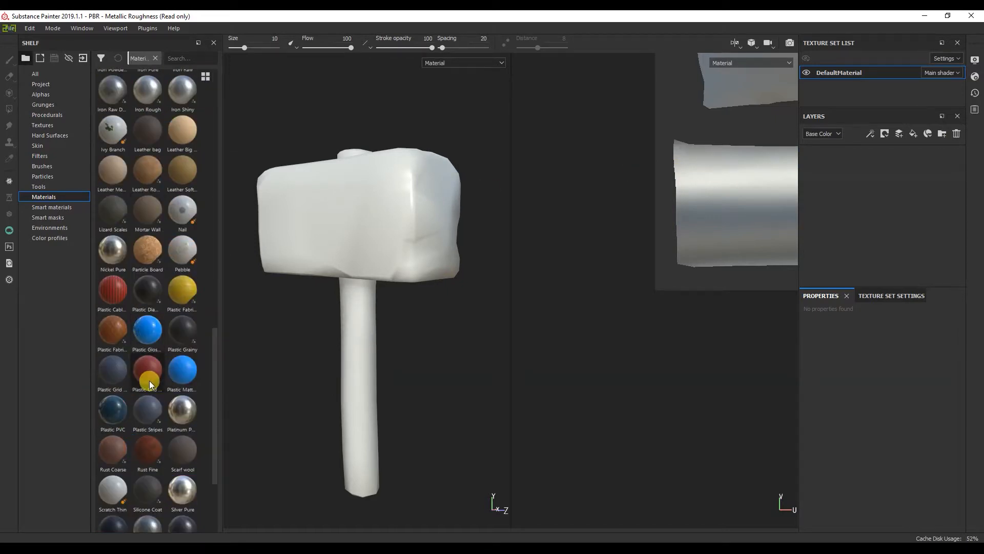
{"action": "left_click_drag", "start_coordinate": [153, 448], "coordinate": [818, 224]}
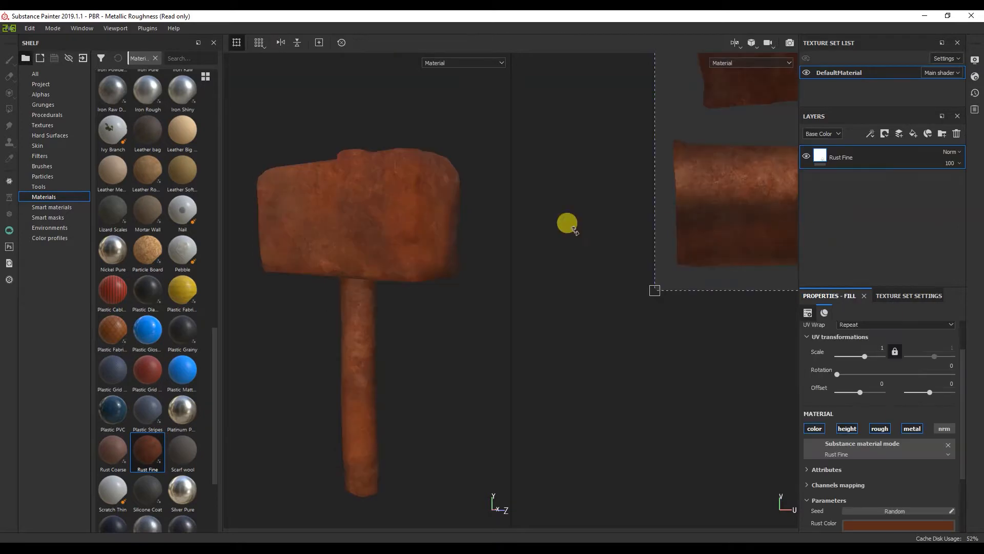
{"action": "right_click", "coordinate": [816, 156]}
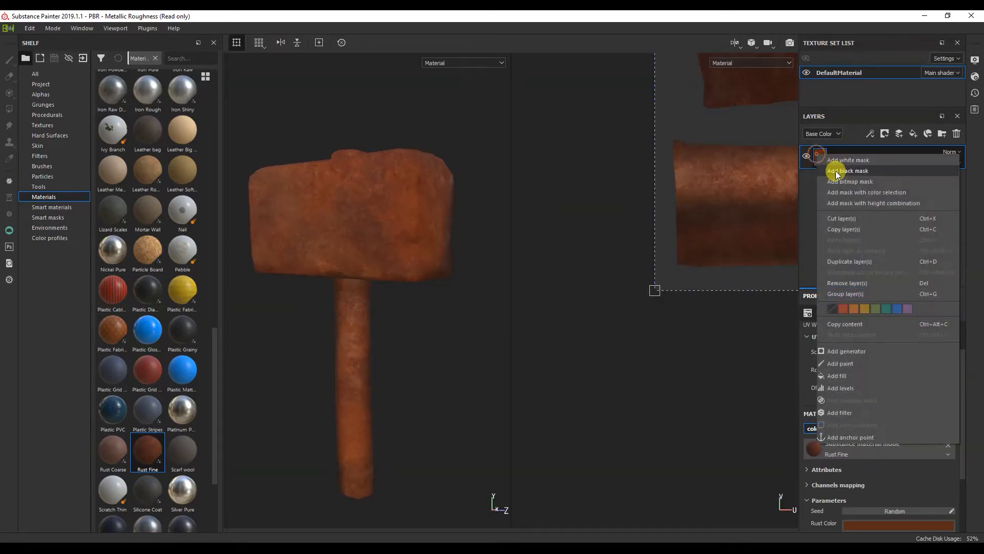
{"action": "left_click", "coordinate": [835, 170]}
Reveal Rust Fine on the hammer's handle and its protruding top end using Polygon Fill in UV chunk mode
{"action": "left_click", "coordinate": [8, 107]}
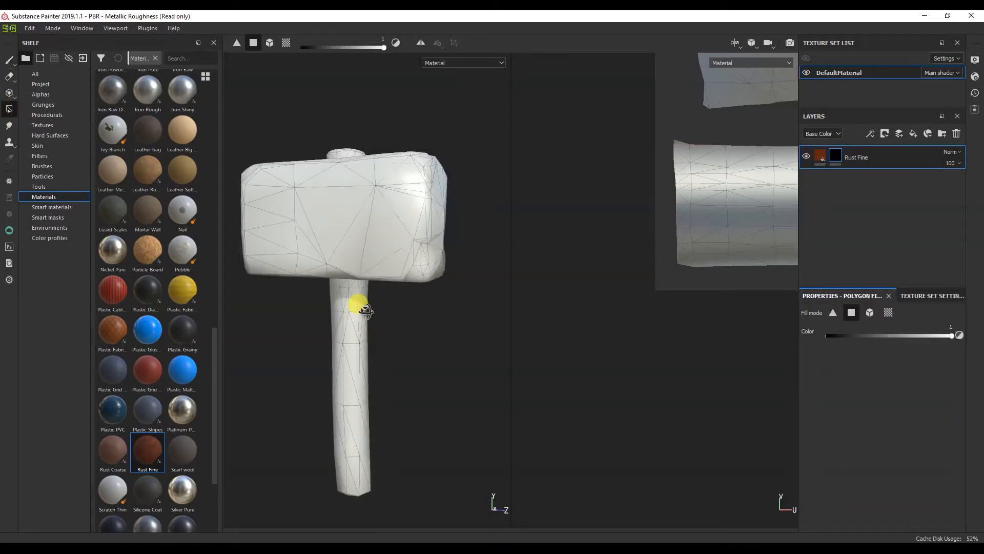
{"action": "left_click", "coordinate": [285, 44]}
{"action": "left_click", "coordinate": [349, 332]}
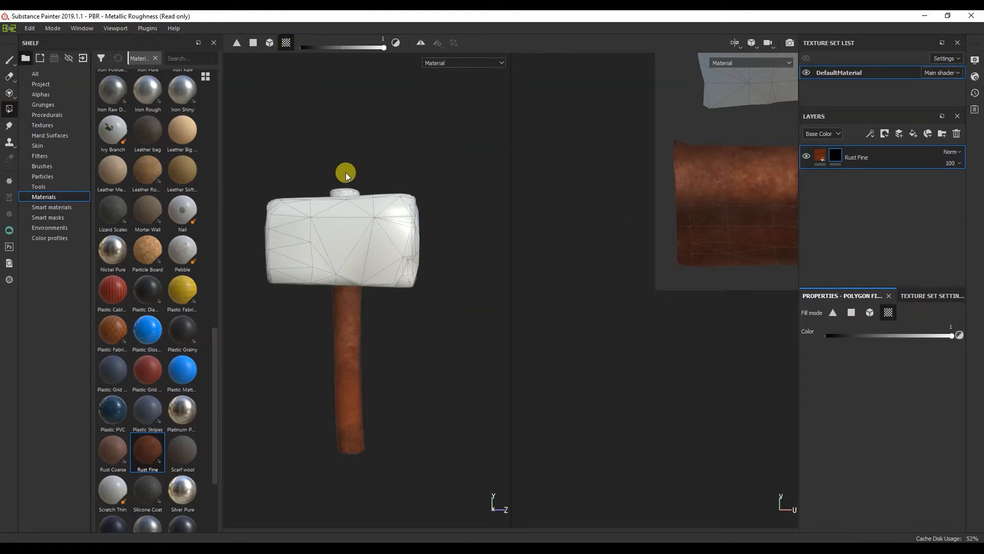
{"action": "left_click_drag", "start_coordinate": [346, 172], "coordinate": [344, 193], "text": "alt"}
{"action": "scroll", "coordinate": [711, 306], "scroll_direction": "down", "scroll_amount": 3}
{"action": "middle_click_drag", "start_coordinate": [710, 306], "coordinate": [606, 357], "text": "alt"}
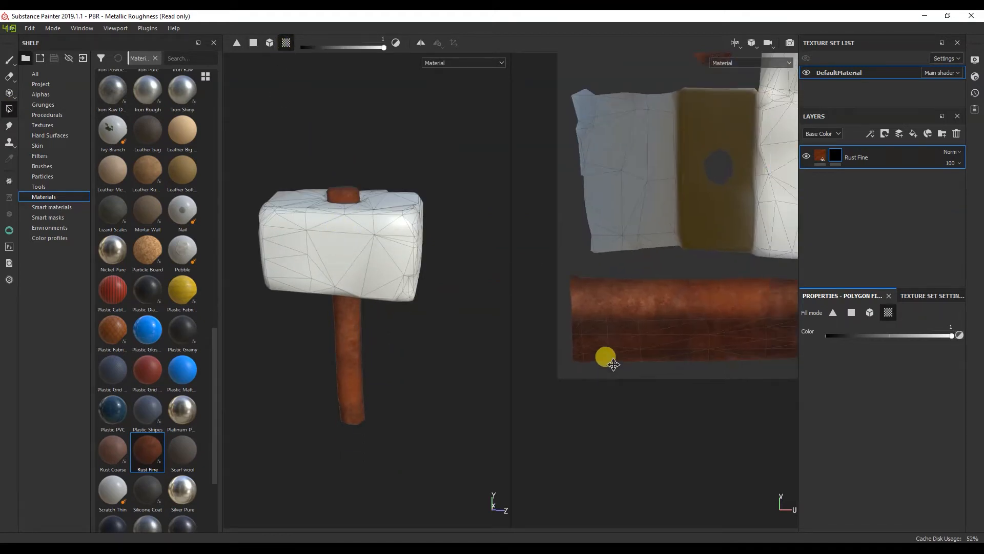
{"action": "scroll", "coordinate": [634, 358], "scroll_direction": "down", "scroll_amount": 3}
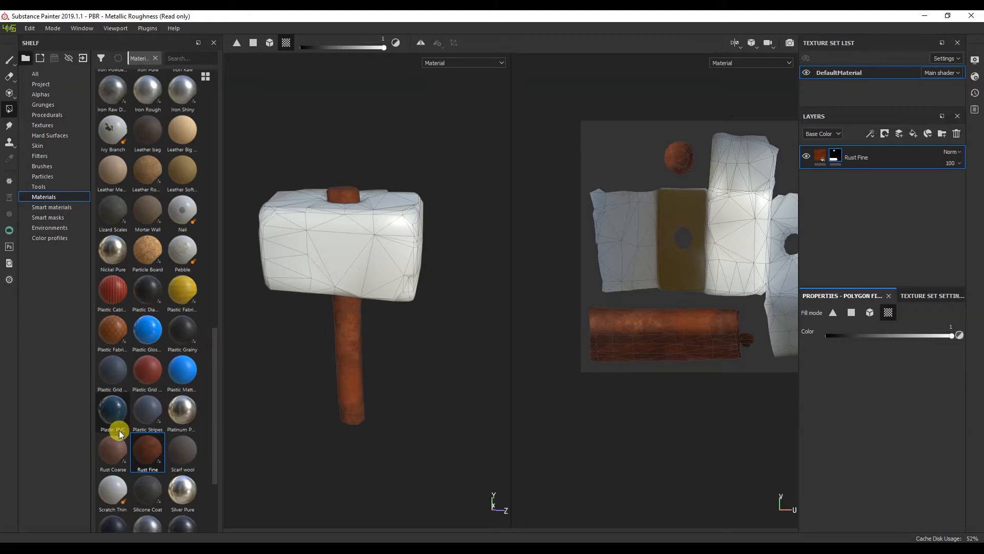
Add the Stylized Lava Cracked material as a layer above Rust Fine and give it a black mask
{"action": "scroll", "coordinate": [133, 393], "scroll_direction": "down", "scroll_amount": 3}
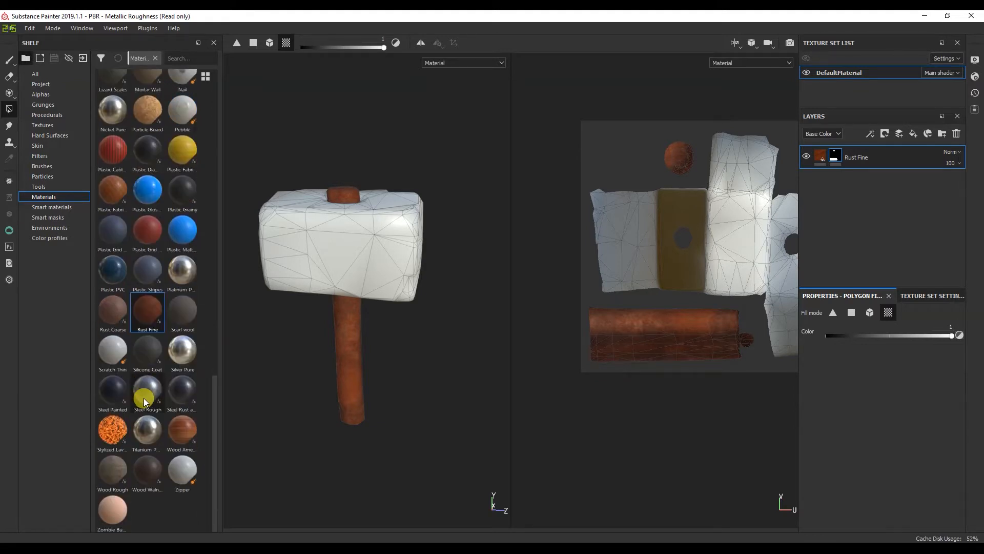
{"action": "left_click_drag", "start_coordinate": [113, 429], "coordinate": [925, 151]}
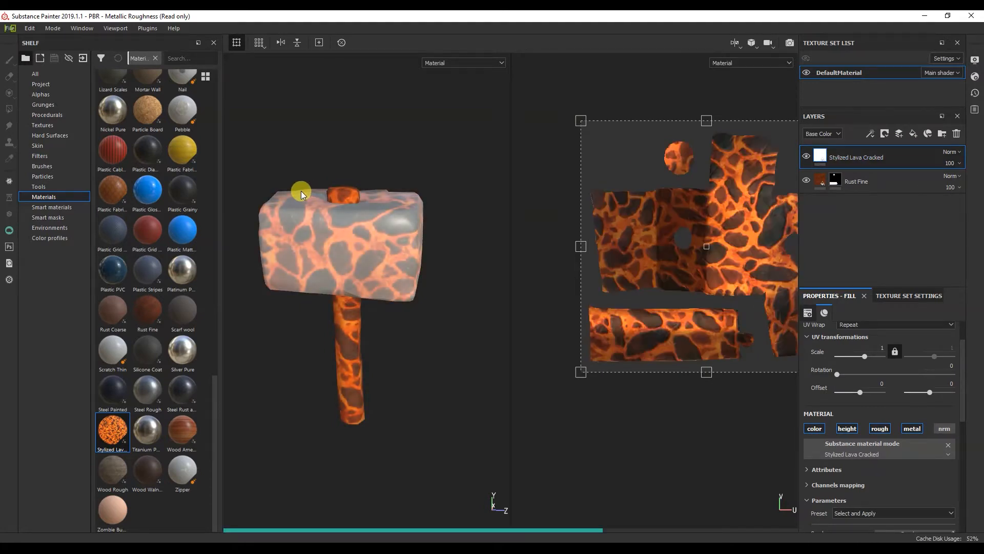
{"action": "left_click_drag", "start_coordinate": [298, 191], "coordinate": [351, 228], "text": "alt"}
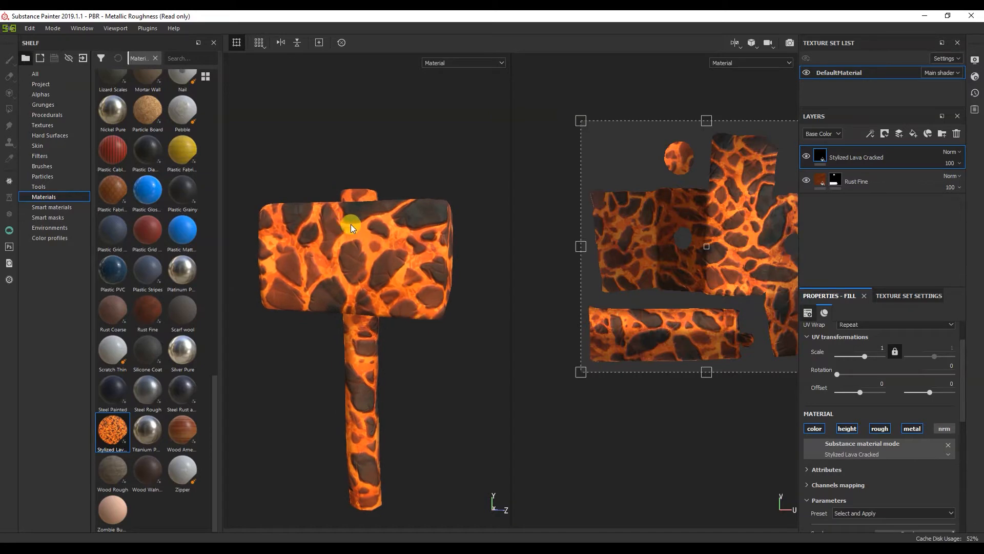
{"action": "right_click", "coordinate": [822, 158]}
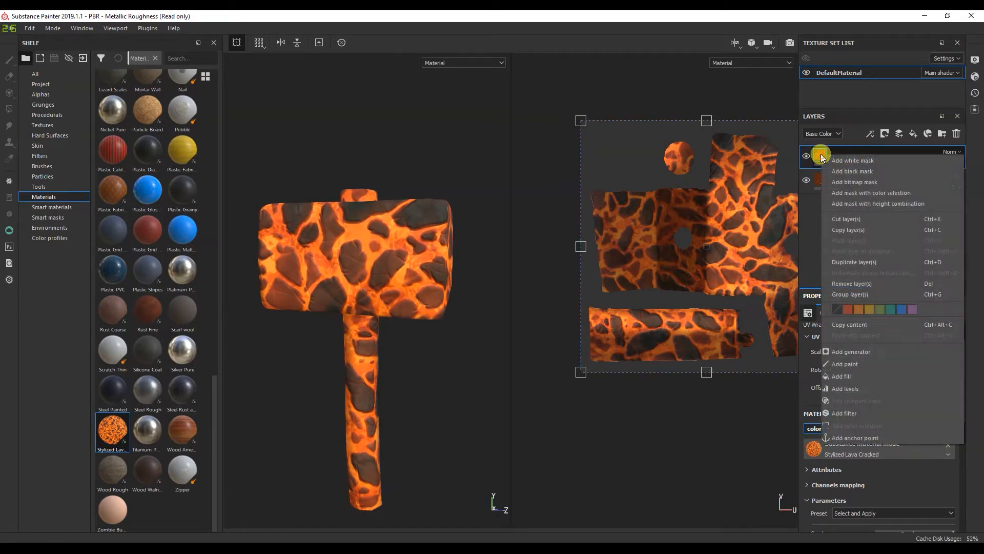
{"action": "left_click", "coordinate": [846, 174]}
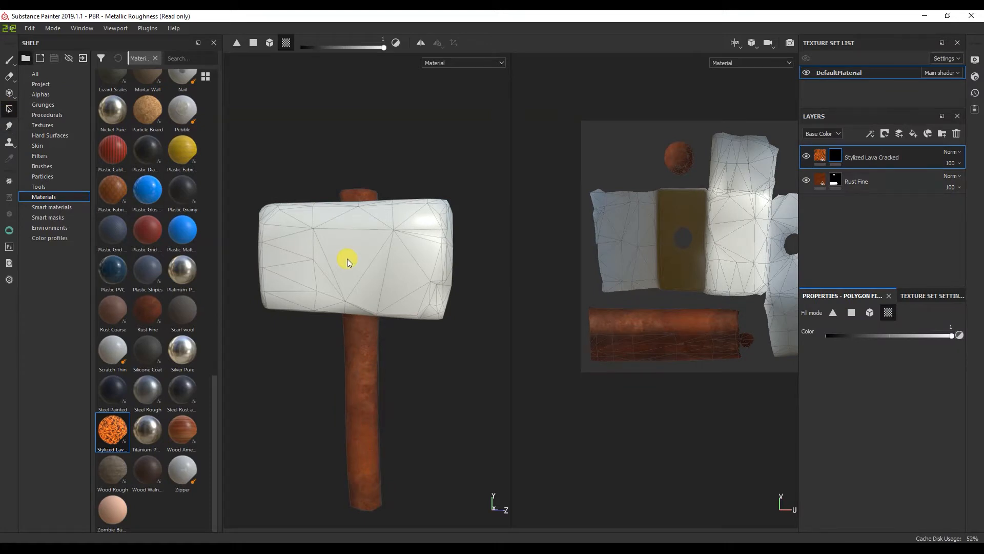
Reveal the lava material on the whole hammer head using UV chunk fill
{"action": "left_click", "coordinate": [377, 245]}
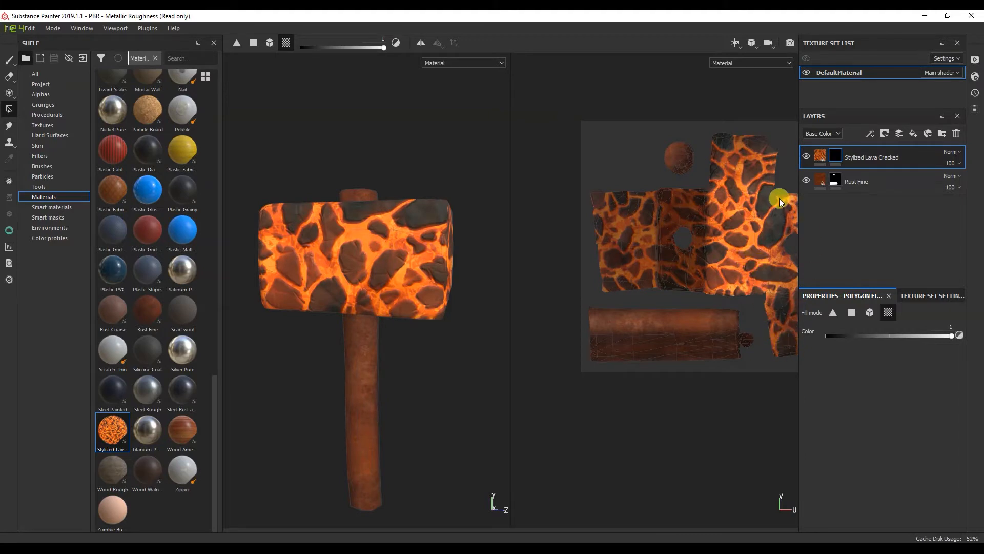
{"action": "mouse_move", "coordinate": [346, 300]}
{"action": "left_mouse_down", "text": "alt"}
{"action": "mouse_move", "coordinate": [363, 316]}
{"action": "mouse_move", "coordinate": [310, 380]}
{"action": "mouse_move", "coordinate": [314, 289]}
{"action": "mouse_move", "coordinate": [353, 306]}
{"action": "left_mouse_up", "text": "alt"}
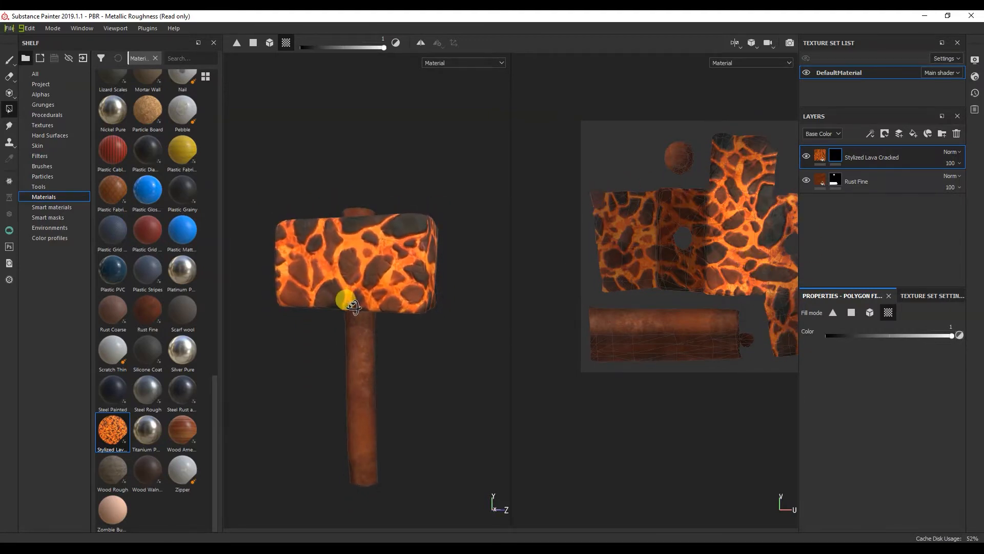
Extend the lava mask onto the handle section just below the head using Polygon Fill in quad mode
{"action": "scroll", "coordinate": [357, 313], "scroll_direction": "up", "scroll_amount": 5}
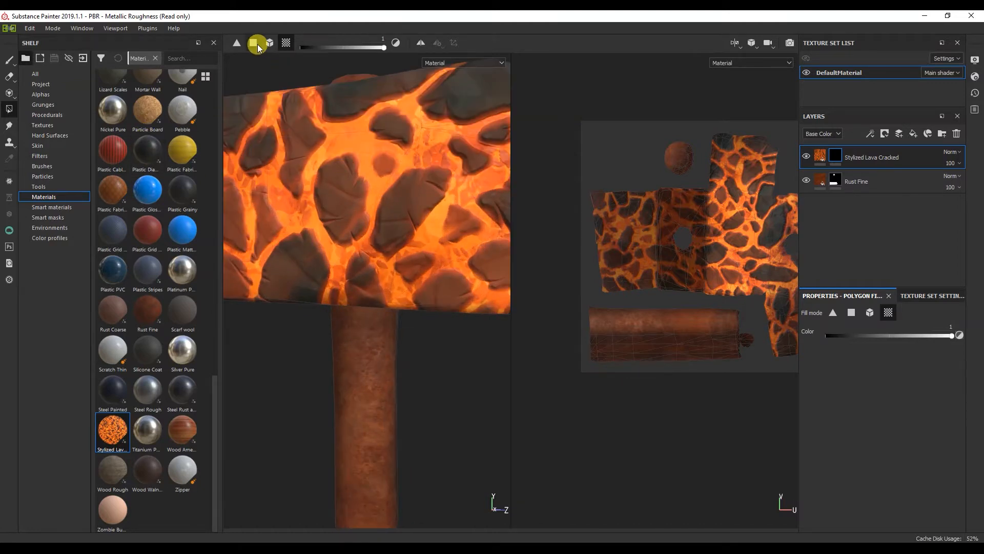
{"action": "left_click_drag", "start_coordinate": [425, 353], "coordinate": [436, 335], "text": "alt"}
{"action": "left_click_drag", "start_coordinate": [308, 310], "coordinate": [377, 352]}
{"action": "scroll", "coordinate": [377, 352], "scroll_direction": "down", "scroll_amount": 5}
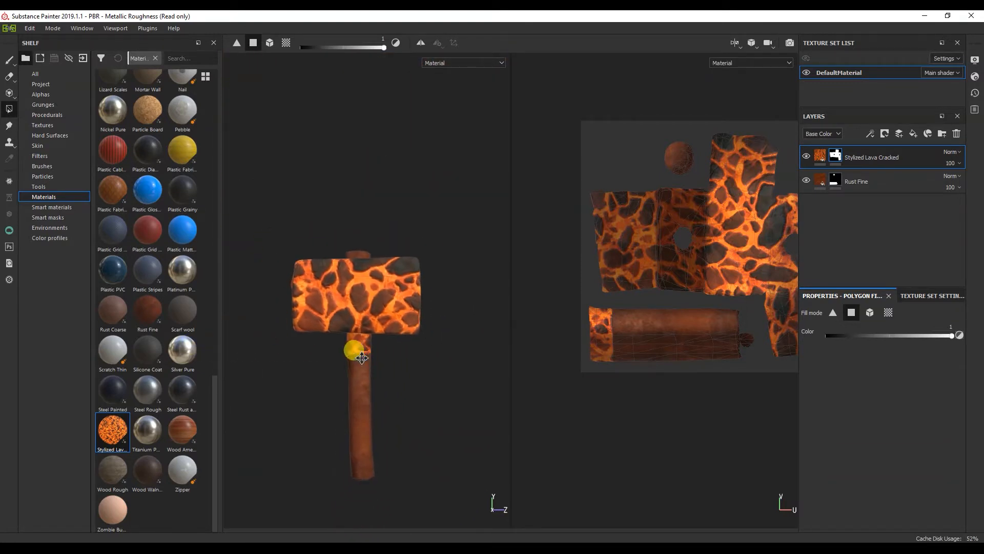
Add a Blur filter to the lava layer's mask and raise its Blur Intensity to about 12.24
{"action": "left_click", "coordinate": [9, 61]}
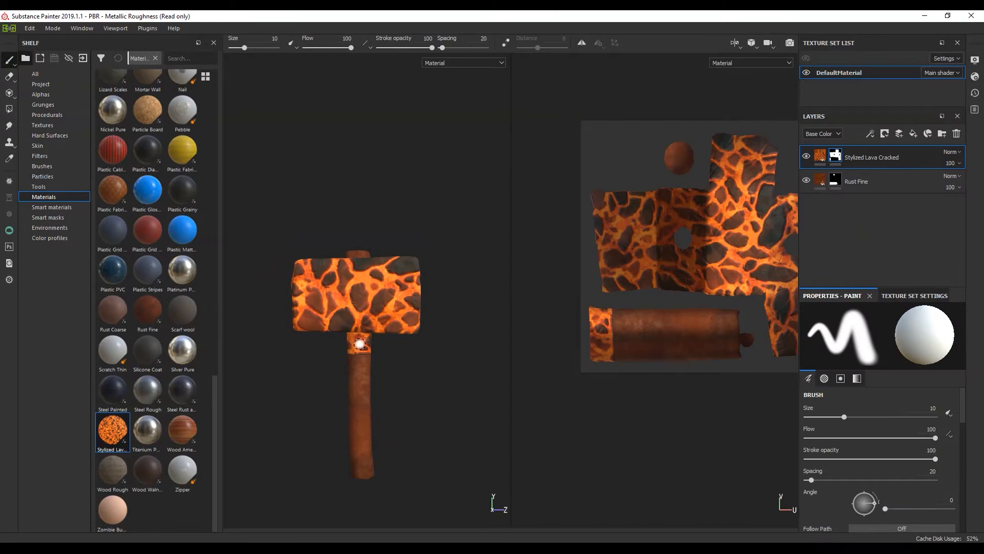
{"action": "right_click", "coordinate": [833, 154]}
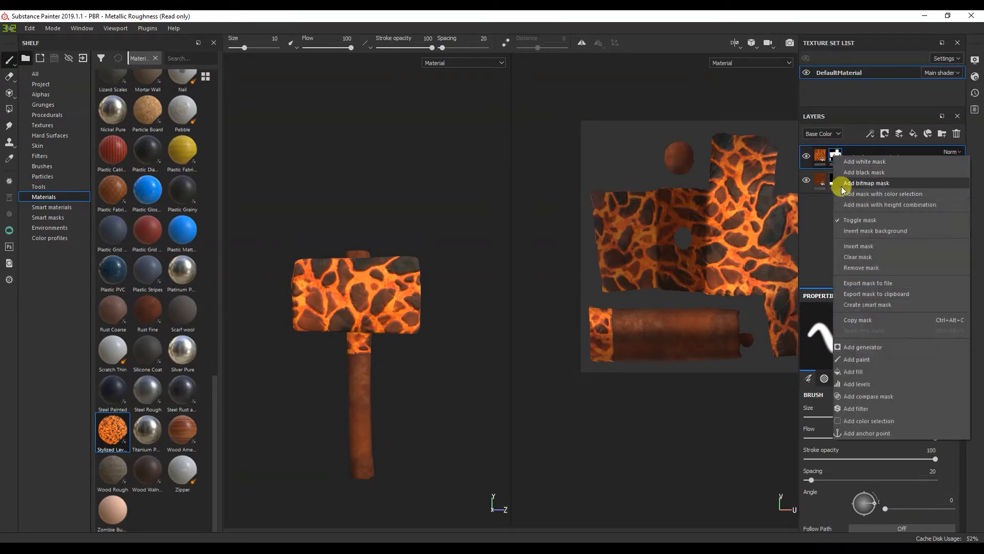
{"action": "left_click", "coordinate": [863, 410]}
{"action": "left_click", "coordinate": [886, 332]}
{"action": "left_click", "coordinate": [932, 359]}
{"action": "scroll", "coordinate": [339, 345], "scroll_direction": "up", "scroll_amount": 8}
{"action": "left_click_drag", "start_coordinate": [823, 382], "coordinate": [900, 389]}
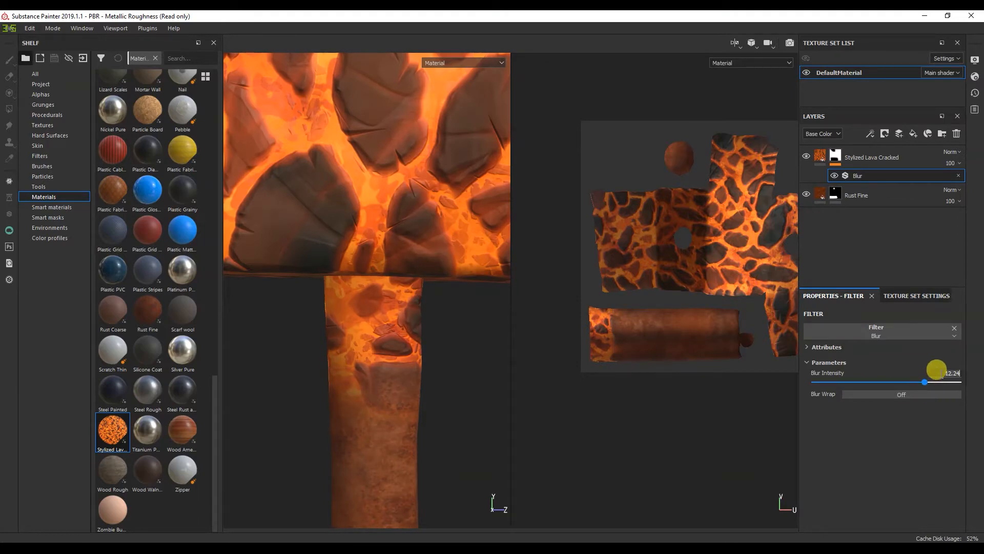
{"action": "scroll", "coordinate": [228, 296], "scroll_direction": "down", "scroll_amount": 8}
Remove the lava from the handle section below the head by filling those mask polygons with black
{"action": "left_click", "coordinate": [10, 109]}
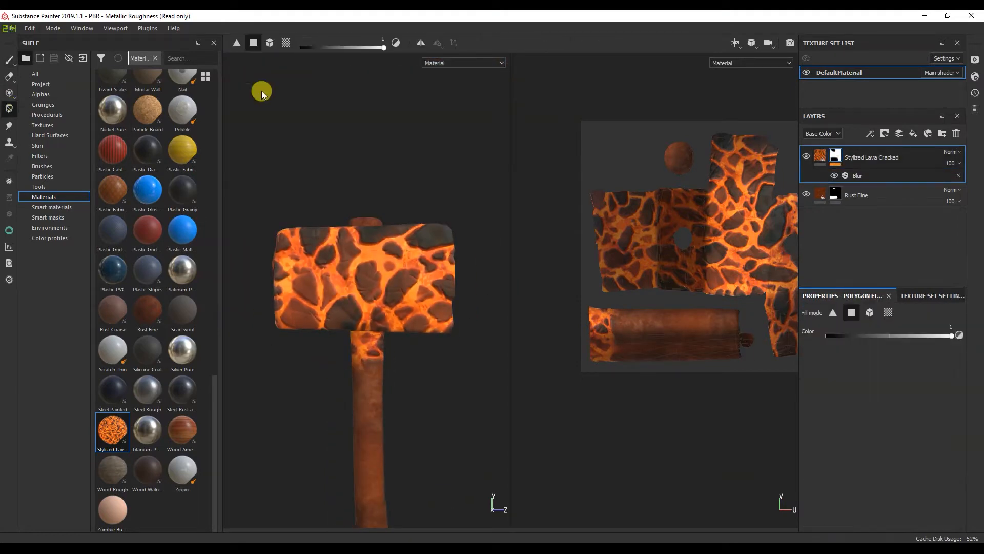
{"action": "left_click_drag", "start_coordinate": [384, 47], "coordinate": [300, 48]}
{"action": "scroll", "coordinate": [354, 393], "scroll_direction": "up", "scroll_amount": 5}
{"action": "mouse_move", "coordinate": [321, 272]}
{"action": "left_mouse_down"}
{"action": "mouse_move", "coordinate": [450, 337]}
{"action": "mouse_move", "coordinate": [398, 358]}
{"action": "left_mouse_up"}
{"action": "scroll", "coordinate": [398, 359], "scroll_direction": "down", "scroll_amount": 6}
Set the mask filter's Blur Intensity to 13.5 and check the transition between head and handle
{"action": "left_click", "coordinate": [10, 60]}
{"action": "left_click", "coordinate": [885, 176]}
{"action": "left_click_drag", "start_coordinate": [897, 382], "coordinate": [939, 382]}
{"action": "type", "text": "13.5"}
{"action": "key", "text": "Return"}
{"action": "left_click_drag", "start_coordinate": [424, 321], "coordinate": [189, 189], "text": "alt"}
{"action": "scroll", "coordinate": [359, 287], "scroll_direction": "up", "scroll_amount": 4}
{"action": "right_click_drag", "start_coordinate": [308, 293], "coordinate": [423, 311], "text": "shift"}
{"action": "scroll", "coordinate": [428, 309], "scroll_direction": "down", "scroll_amount": 4}
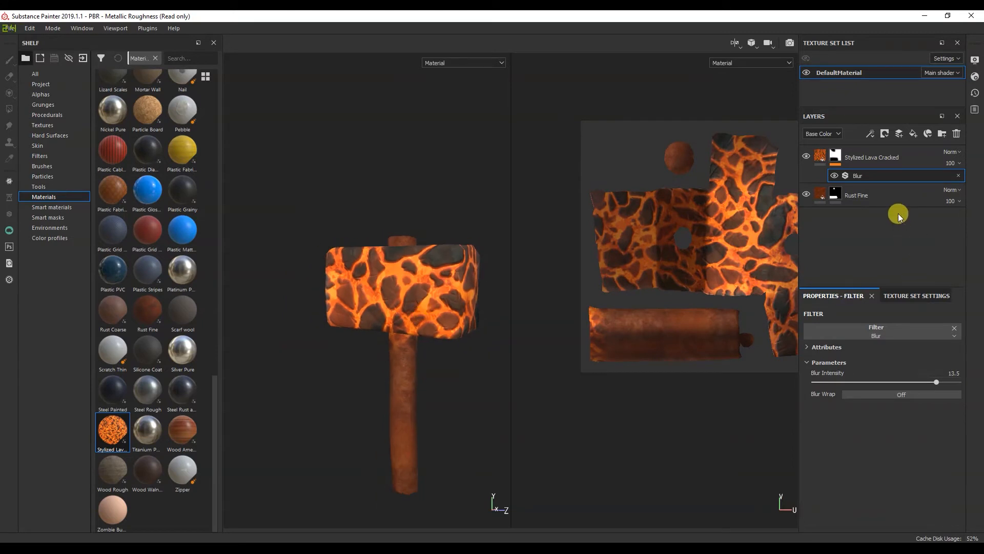
Set the Chunks Mask parameter of the Stylized Lava Cracked material to 1
{"action": "left_click", "coordinate": [822, 154]}
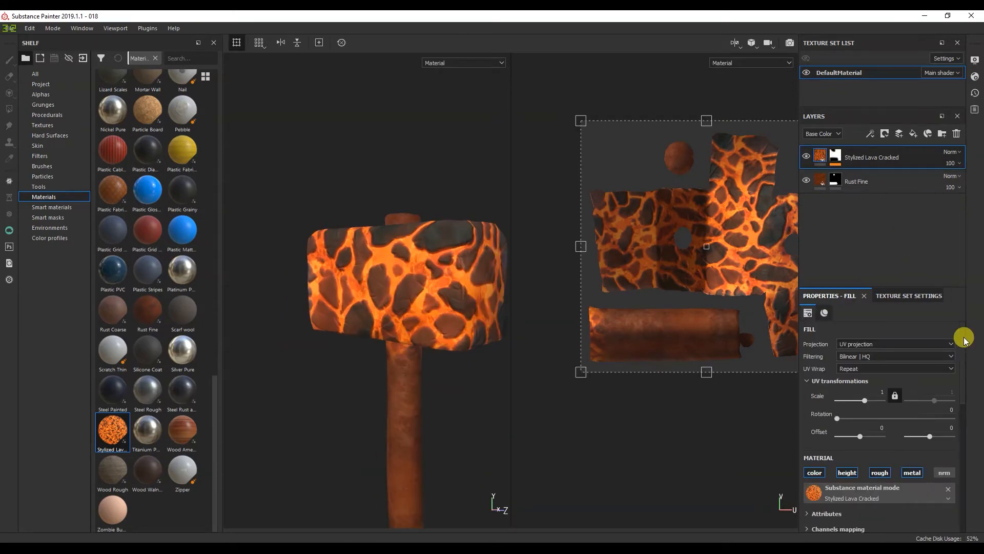
{"action": "left_click_drag", "start_coordinate": [960, 334], "coordinate": [965, 436]}
{"action": "left_click_drag", "start_coordinate": [819, 514], "coordinate": [979, 512]}
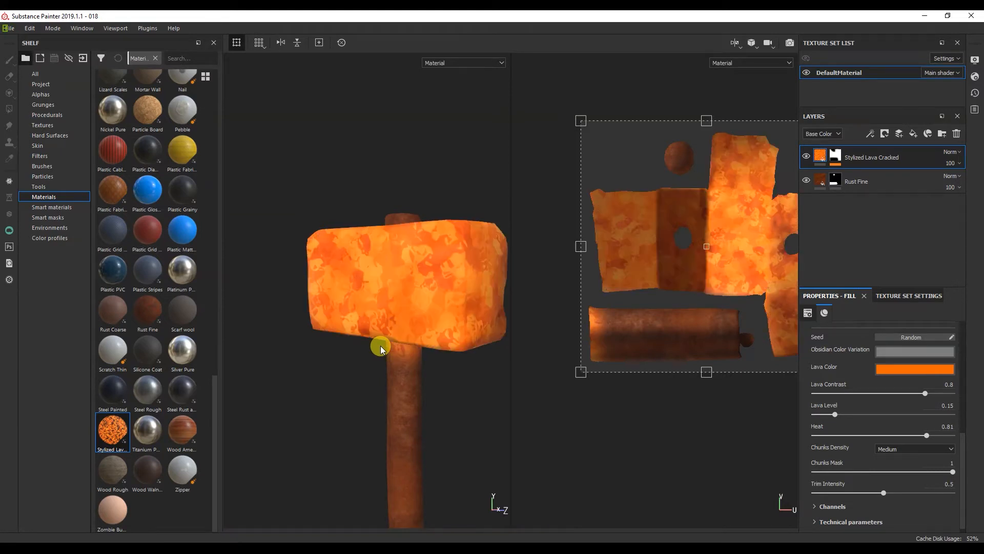
Activate post effects in the display settings and enable the Glare effect
{"action": "mouse_move", "coordinate": [390, 291]}
{"action": "left_mouse_down", "text": "alt"}
{"action": "mouse_move", "coordinate": [390, 312]}
{"action": "mouse_move", "coordinate": [401, 292]}
{"action": "left_mouse_up", "text": "alt"}
{"action": "right_click_drag", "start_coordinate": [402, 292], "coordinate": [359, 292], "text": "shift"}
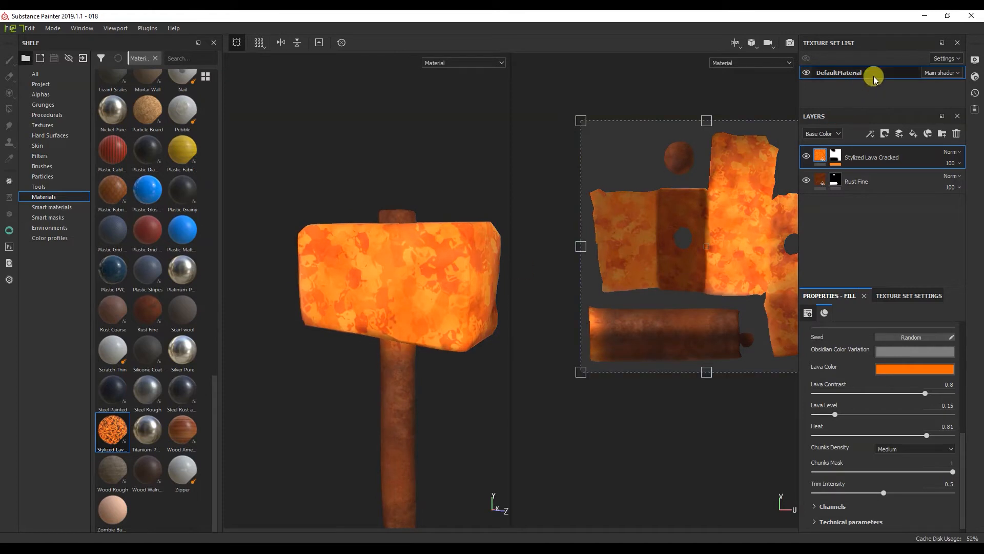
{"action": "left_click", "coordinate": [975, 59]}
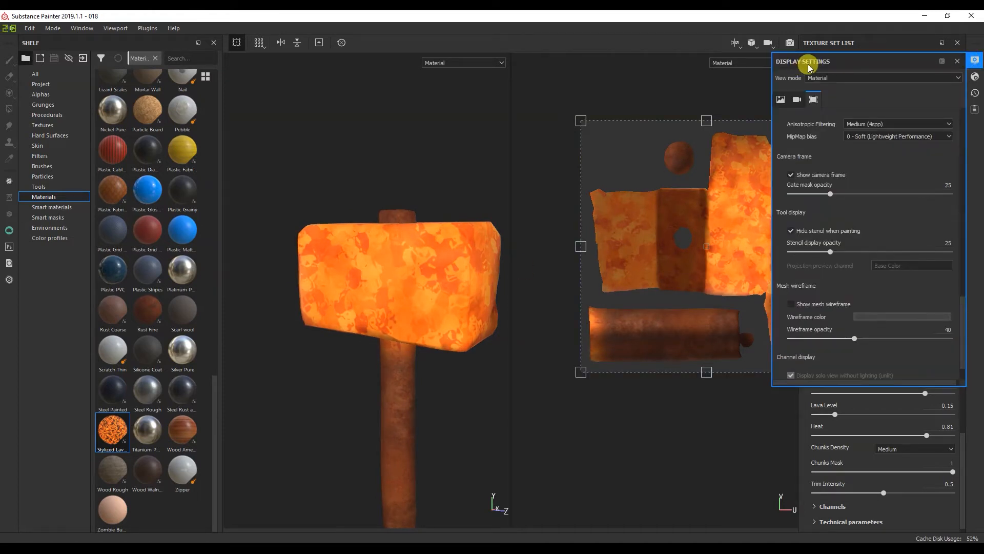
{"action": "left_click_drag", "start_coordinate": [961, 312], "coordinate": [960, 198]}
{"action": "left_click", "coordinate": [802, 213]}
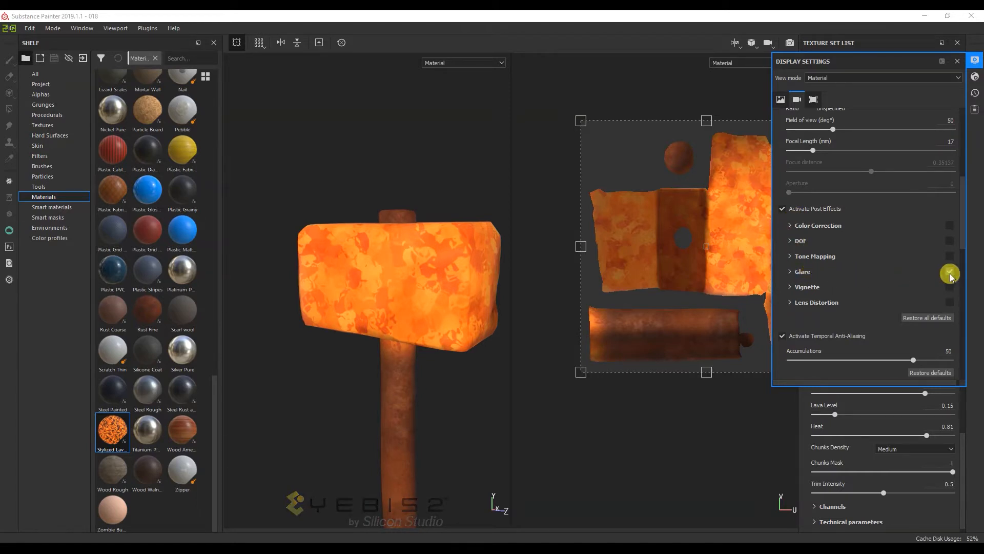
{"action": "left_click", "coordinate": [974, 61]}
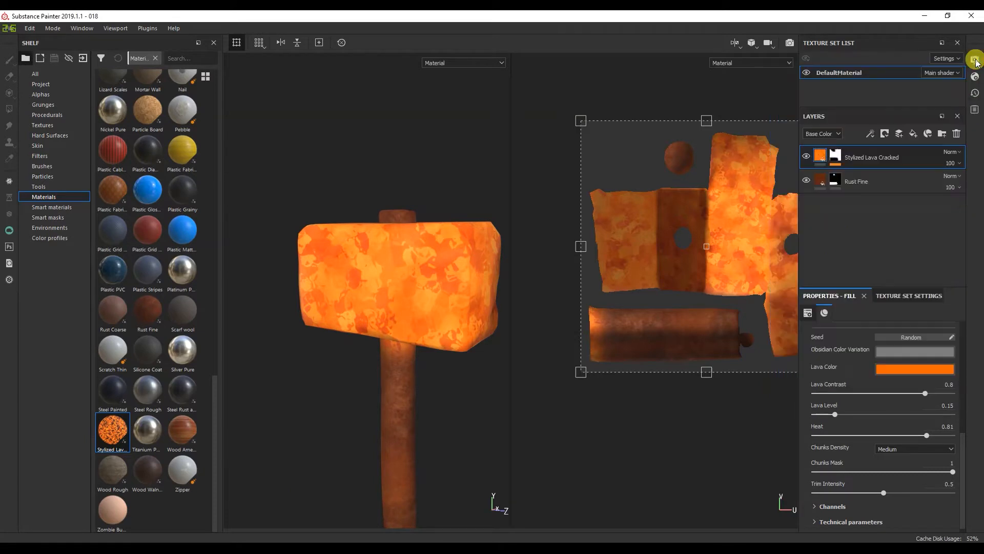
Add an Emissive channel to the texture set
{"action": "left_click", "coordinate": [910, 296]}
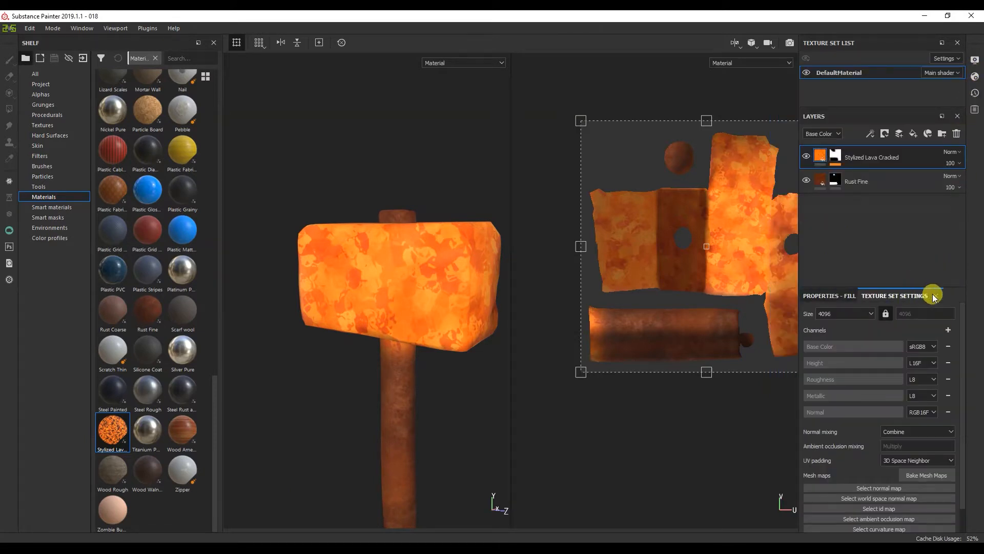
{"action": "left_click", "coordinate": [949, 330]}
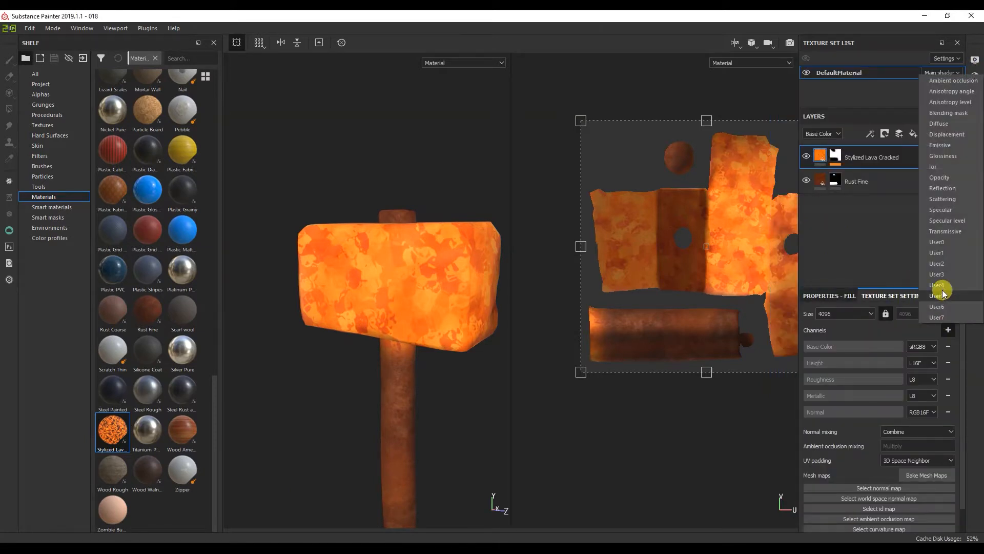
{"action": "left_click", "coordinate": [951, 145]}
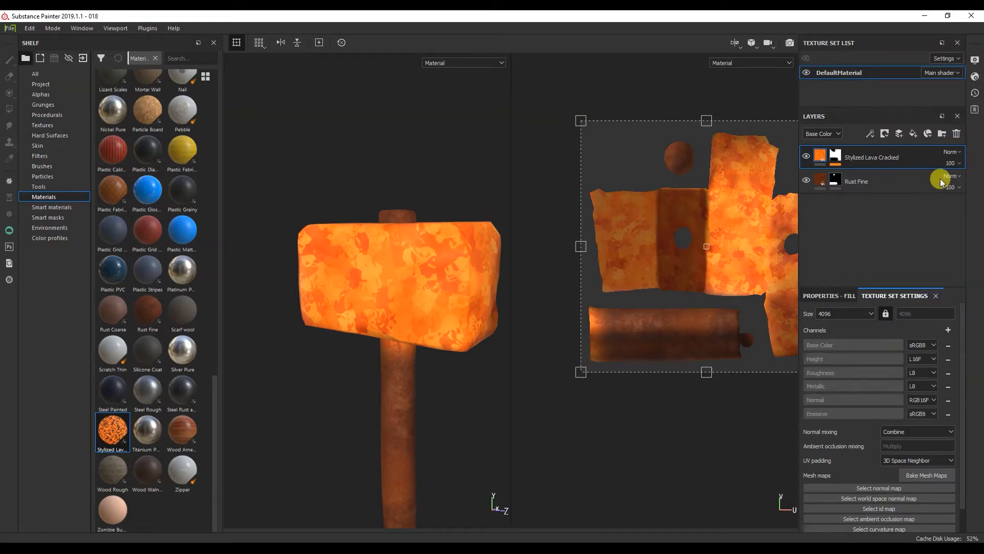
Switch the Stylized Lava Cracked layer's emissive channel off and back on to compare the glow on the hammer head
{"action": "left_click", "coordinate": [821, 295]}
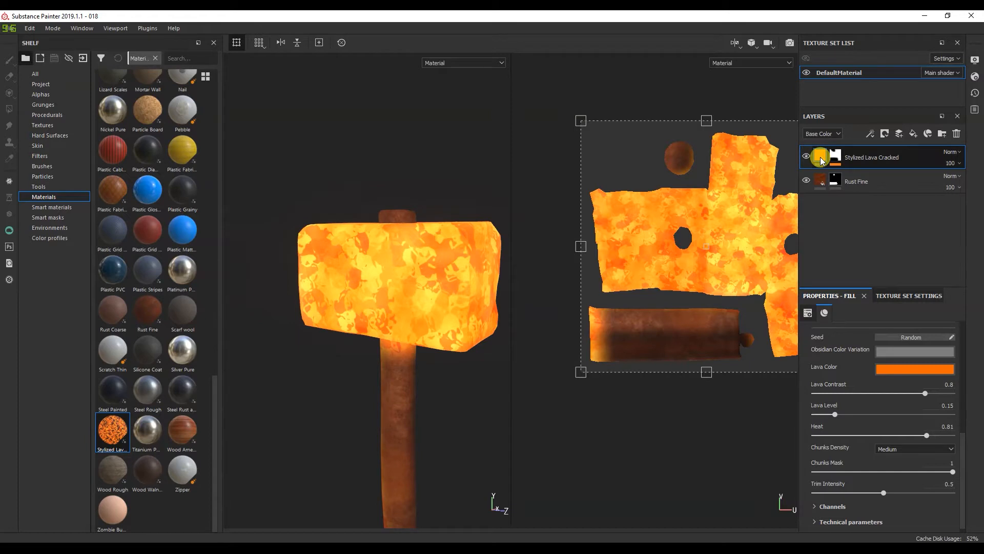
{"action": "left_click_drag", "start_coordinate": [960, 446], "coordinate": [970, 383]}
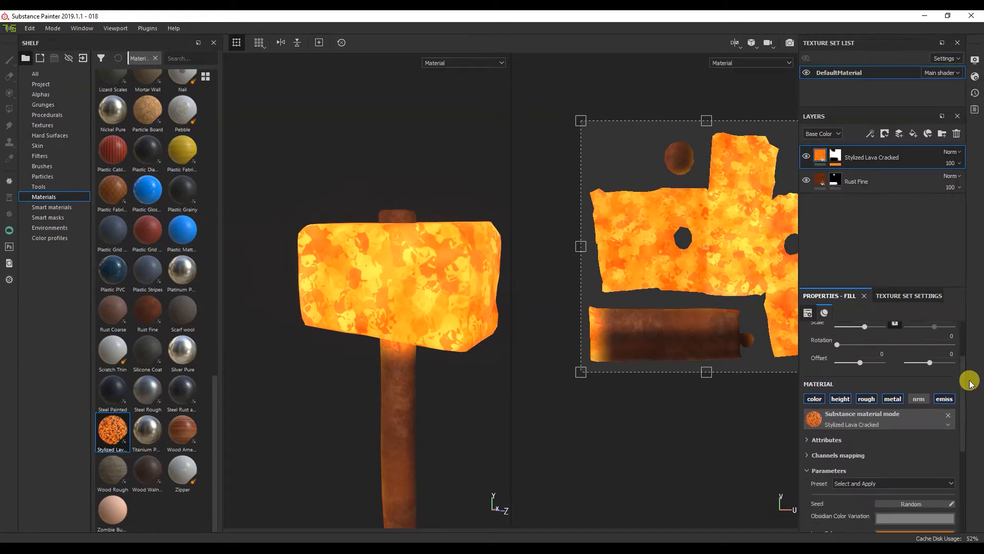
{"action": "left_click", "coordinate": [948, 401]}
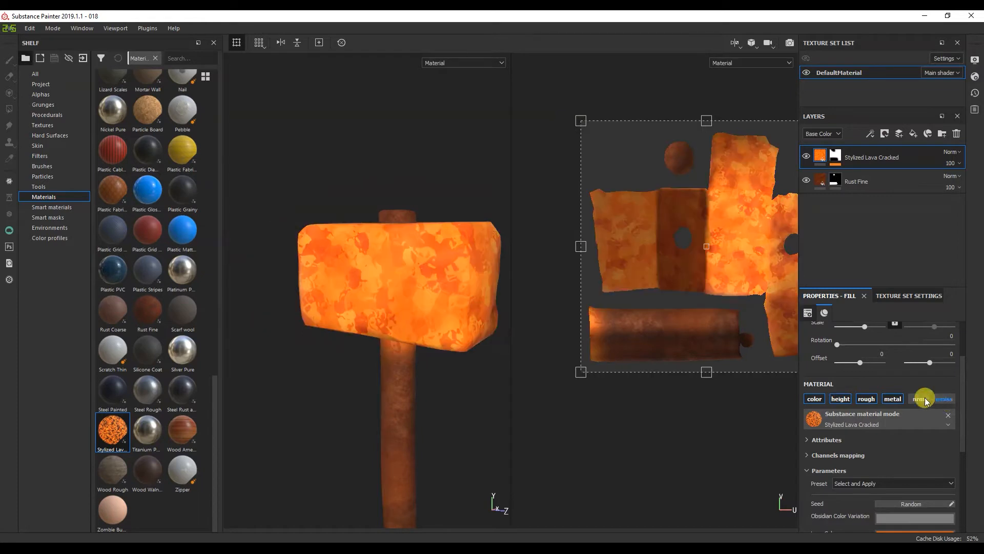
{"action": "left_click", "coordinate": [953, 401]}
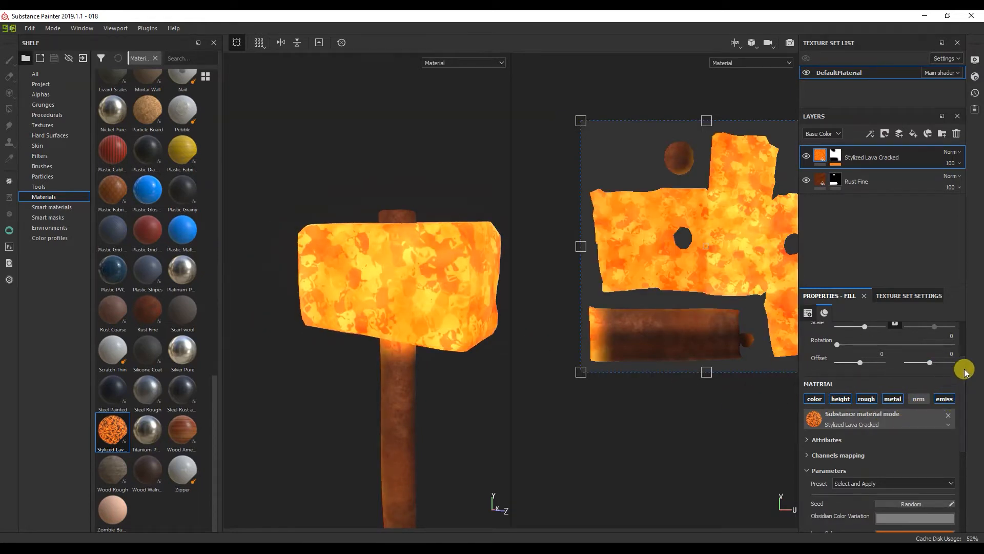
Set the Chunks Mask parameter of the Stylized Lava Cracked material to 0 and inspect the cracked head
{"action": "scroll", "coordinate": [964, 370], "scroll_direction": "down", "scroll_amount": 2}
{"action": "left_click_drag", "start_coordinate": [413, 400], "coordinate": [398, 351], "text": "alt"}
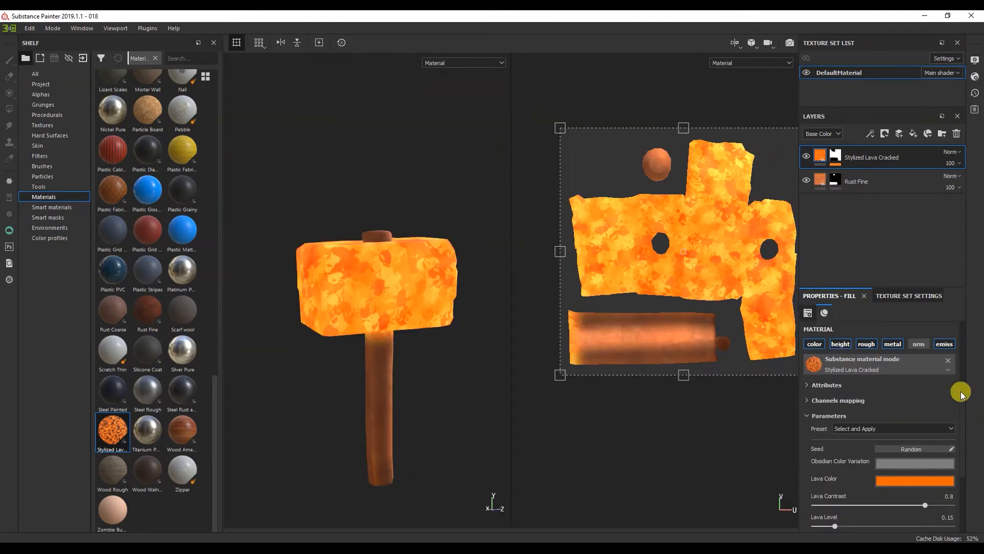
{"action": "left_click_drag", "start_coordinate": [961, 391], "coordinate": [966, 461]}
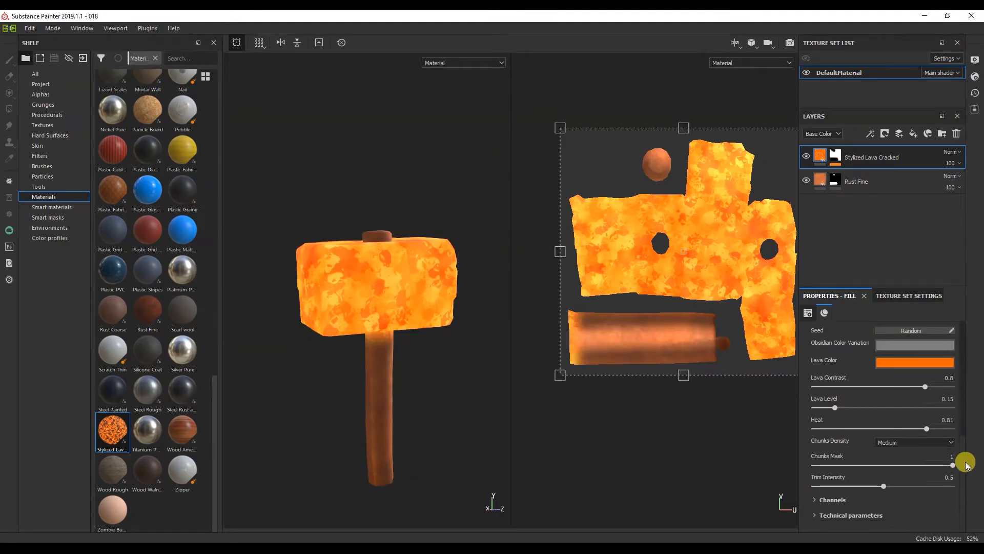
{"action": "left_click", "coordinate": [890, 464]}
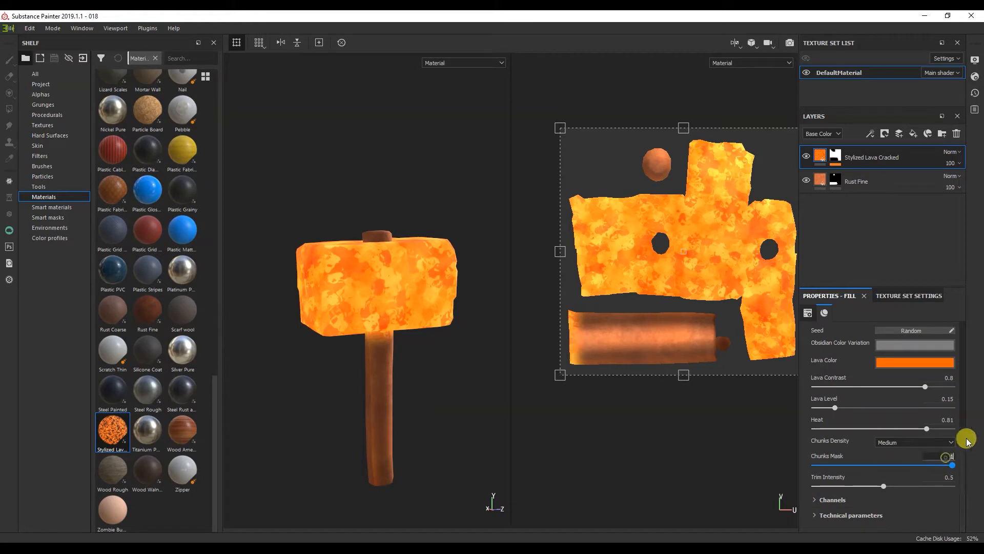
{"action": "left_click_drag", "start_coordinate": [968, 428], "coordinate": [979, 405]}
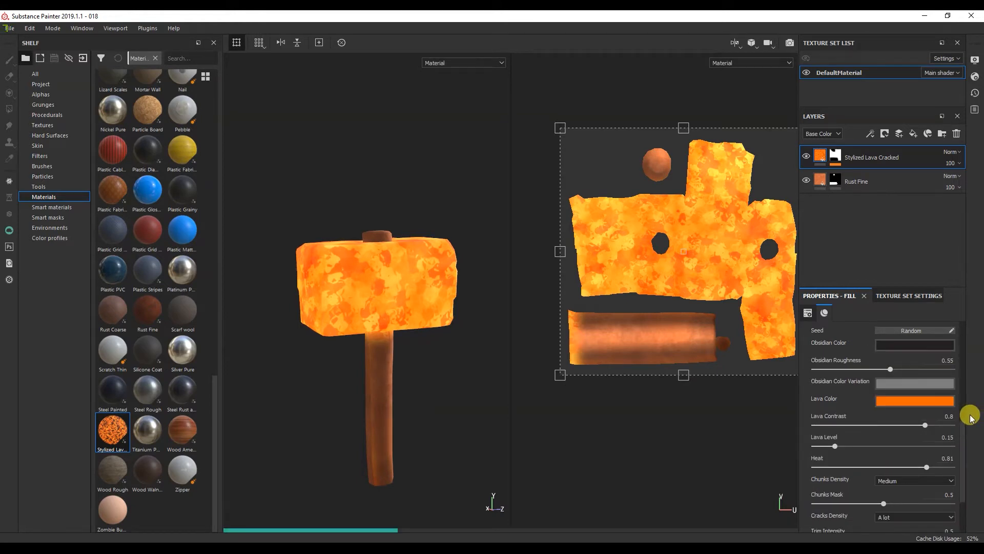
{"action": "scroll", "coordinate": [963, 415], "scroll_direction": "down", "scroll_amount": 3}
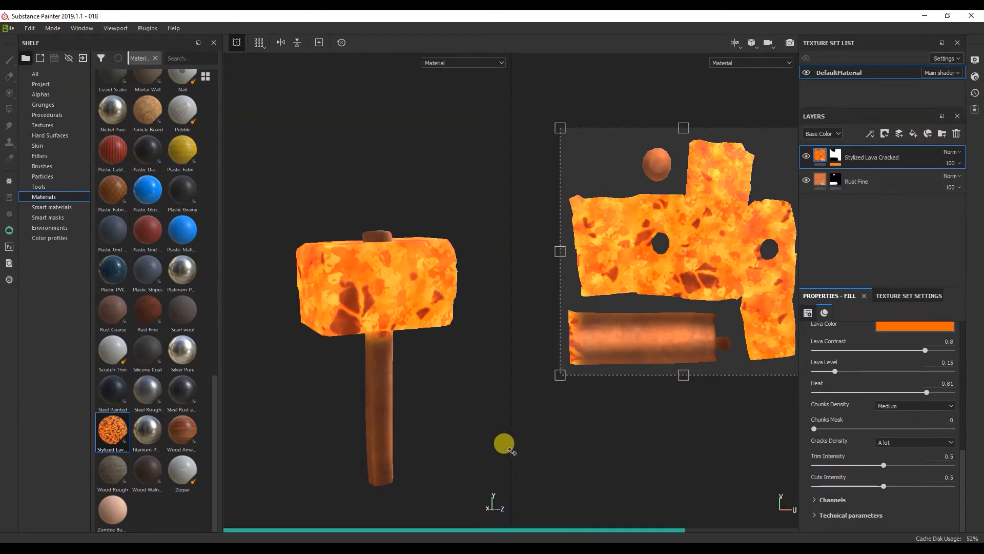
{"action": "left_click_drag", "start_coordinate": [486, 385], "coordinate": [382, 405], "text": "alt"}
{"action": "left_click", "coordinate": [6, 28]}
{"action": "left_click", "coordinate": [72, 204]}
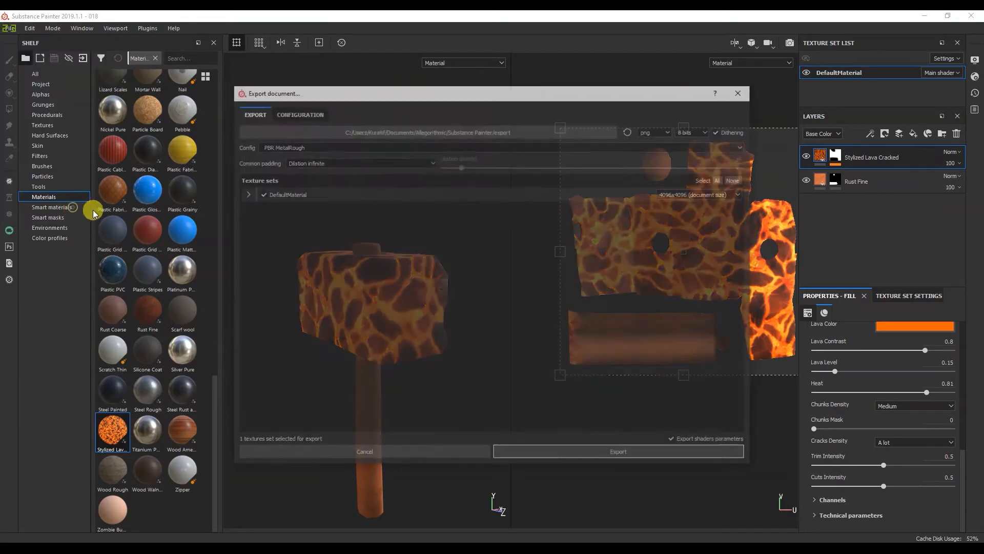
{"action": "left_click_drag", "start_coordinate": [338, 91], "coordinate": [476, 139]}
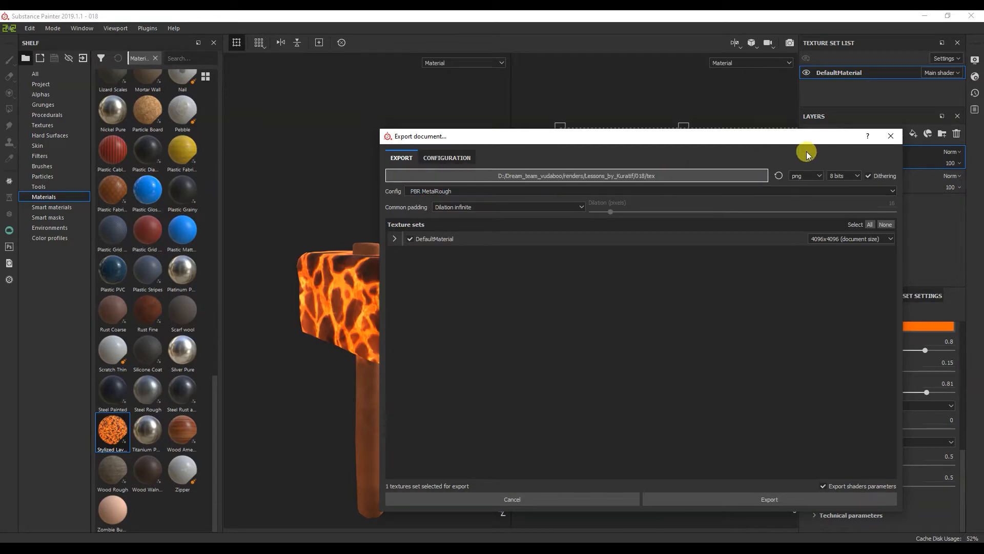
{"action": "left_click", "coordinate": [891, 136]}
Change the main shader to pbr-spec-gloss in the shader settings
{"action": "scroll", "coordinate": [407, 346], "scroll_direction": "up", "scroll_amount": 3}
{"action": "scroll", "coordinate": [392, 359], "scroll_direction": "down", "scroll_amount": 4}
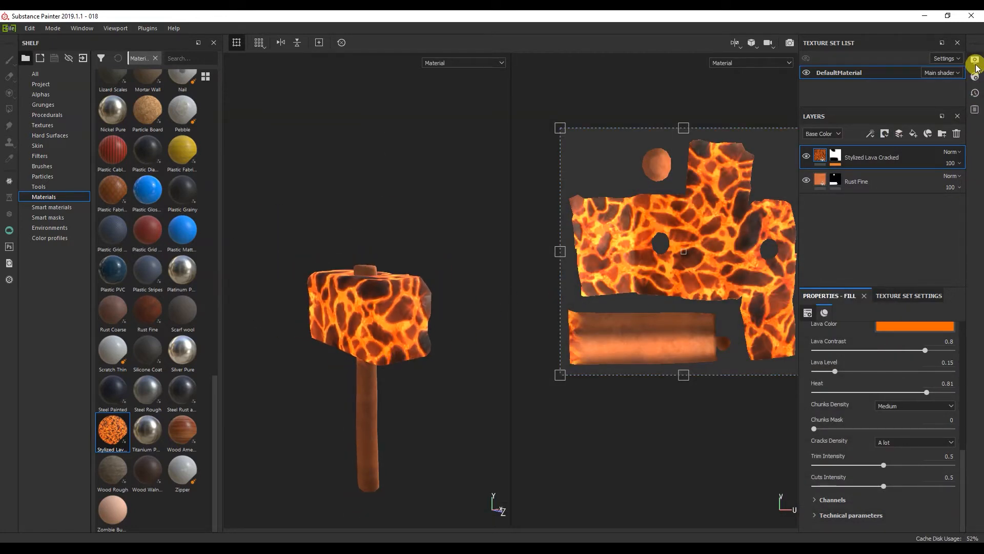
{"action": "left_click", "coordinate": [975, 60]}
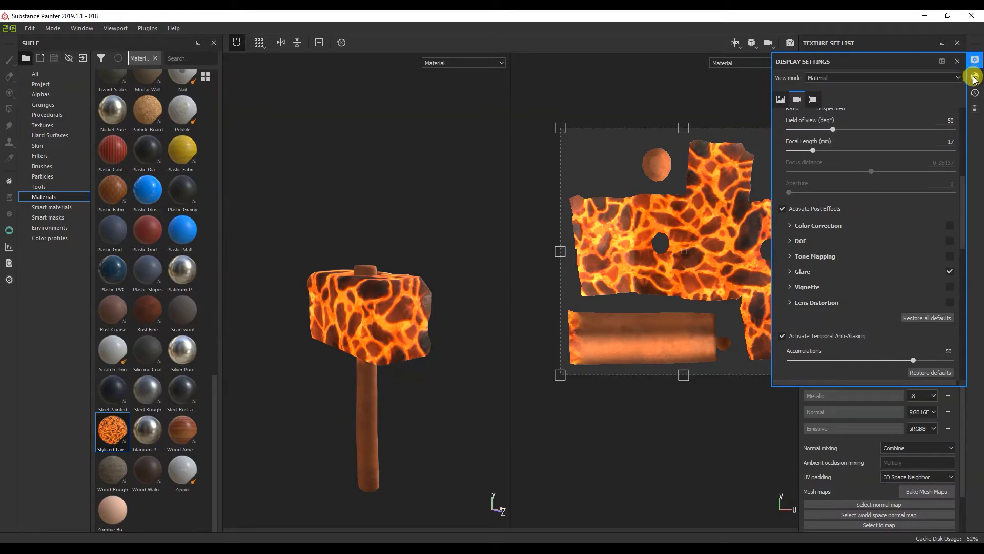
{"action": "left_click", "coordinate": [974, 77]}
{"action": "left_click", "coordinate": [894, 107]}
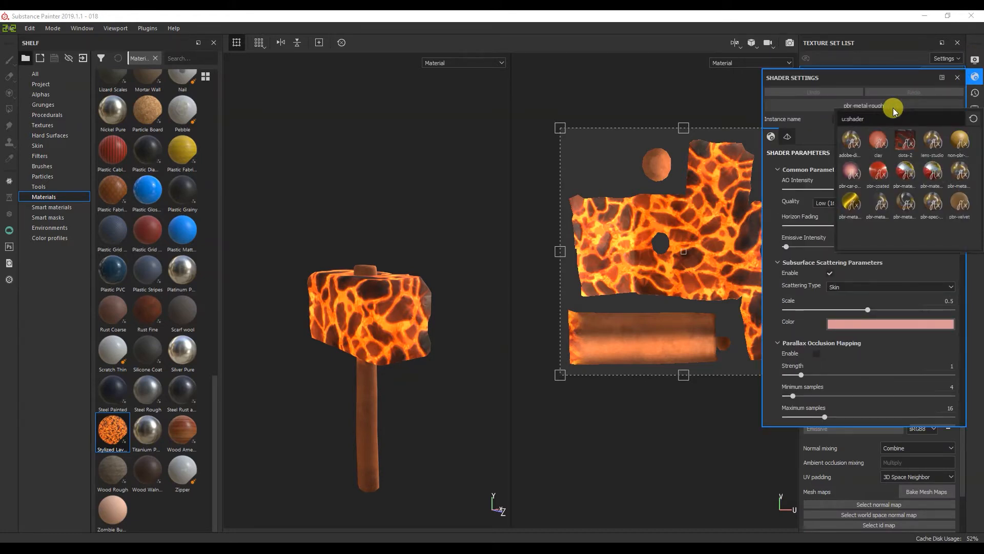
{"action": "mouse_move", "coordinate": [939, 205]}
{"action": "left_click", "coordinate": [939, 205]}
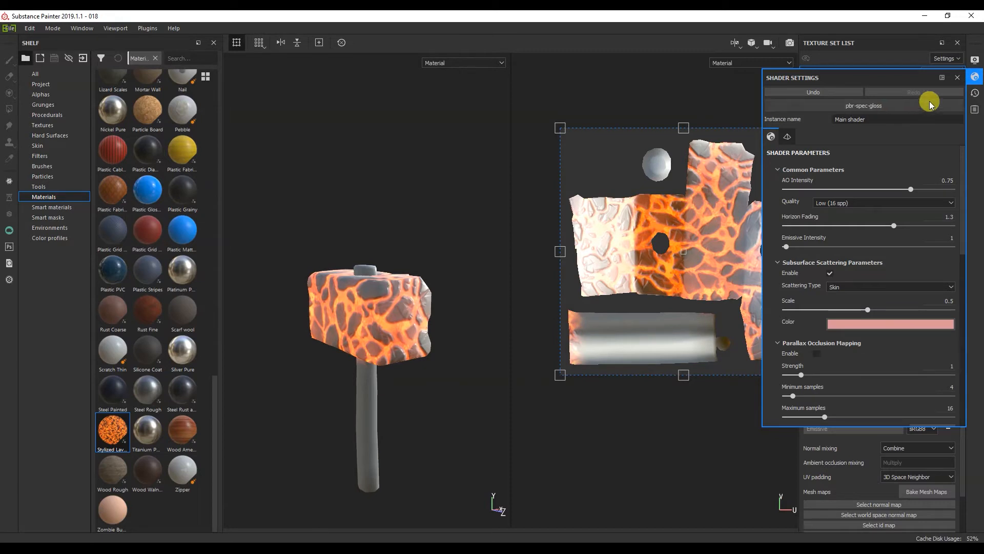
{"action": "left_click", "coordinate": [975, 77]}
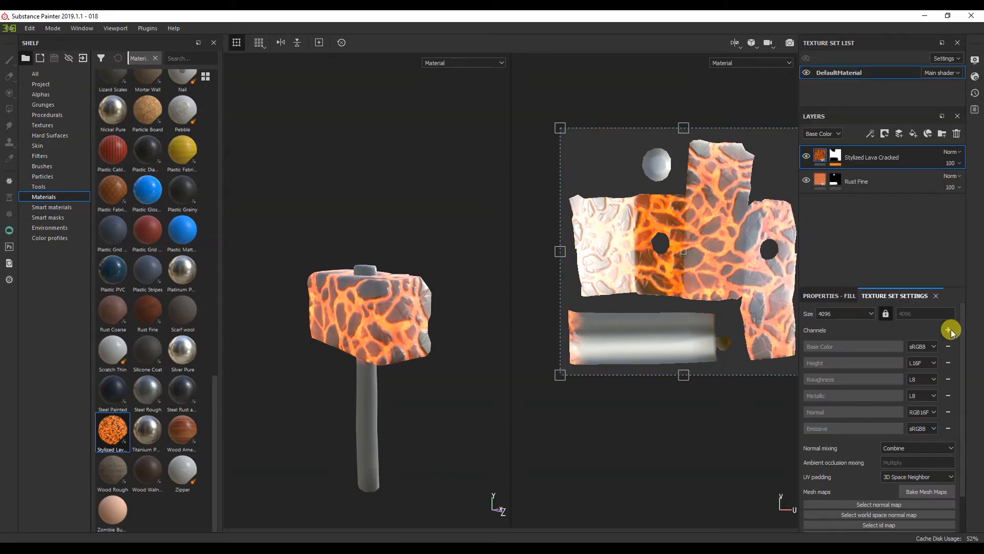
Remove the Base Color, Roughness and Metallic channels from the texture set
{"action": "left_click", "coordinate": [949, 348]}
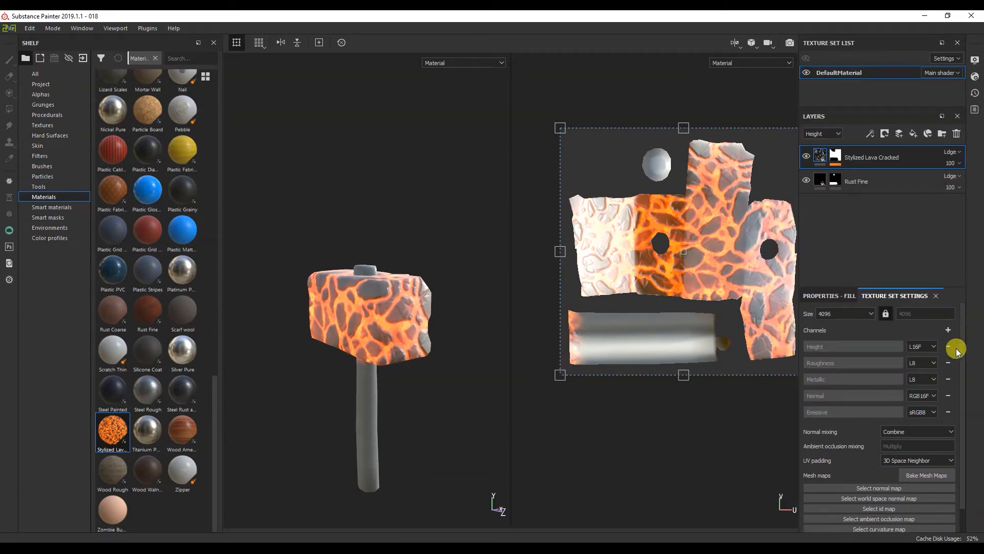
{"action": "left_click", "coordinate": [948, 362]}
{"action": "left_click", "coordinate": [948, 363]}
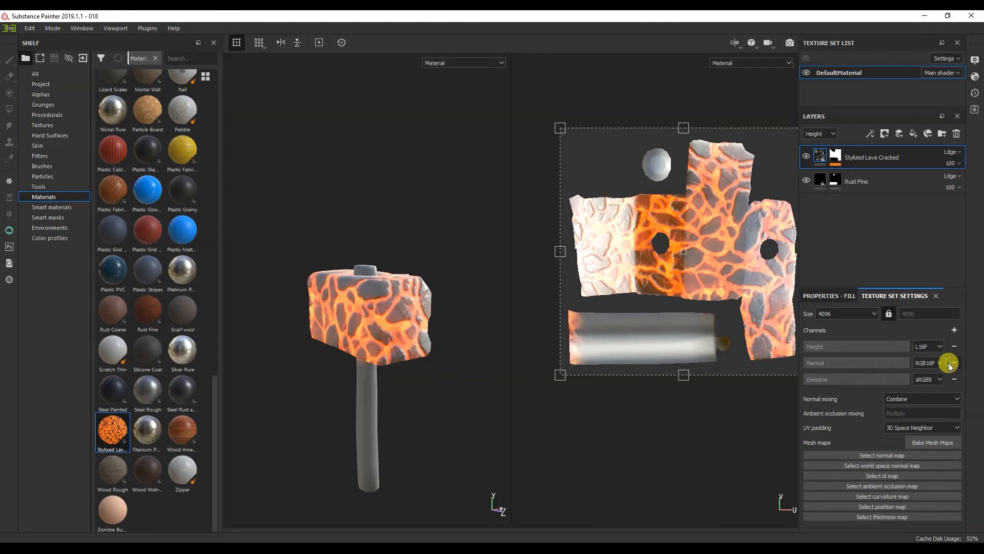
Add Diffuse, Specular and Glossiness channels to the texture set
{"action": "left_click", "coordinate": [954, 329]}
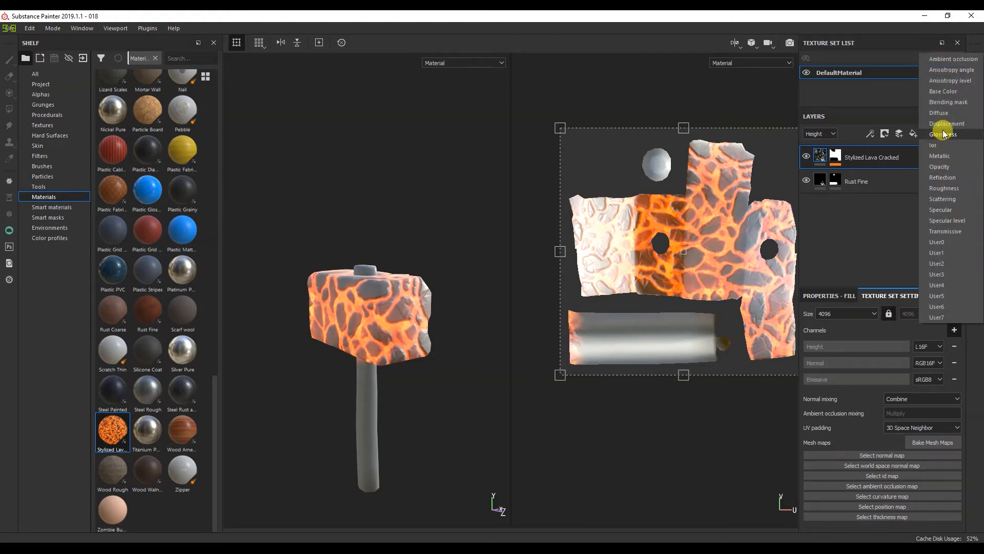
{"action": "left_click", "coordinate": [943, 112]}
{"action": "left_click", "coordinate": [948, 328]}
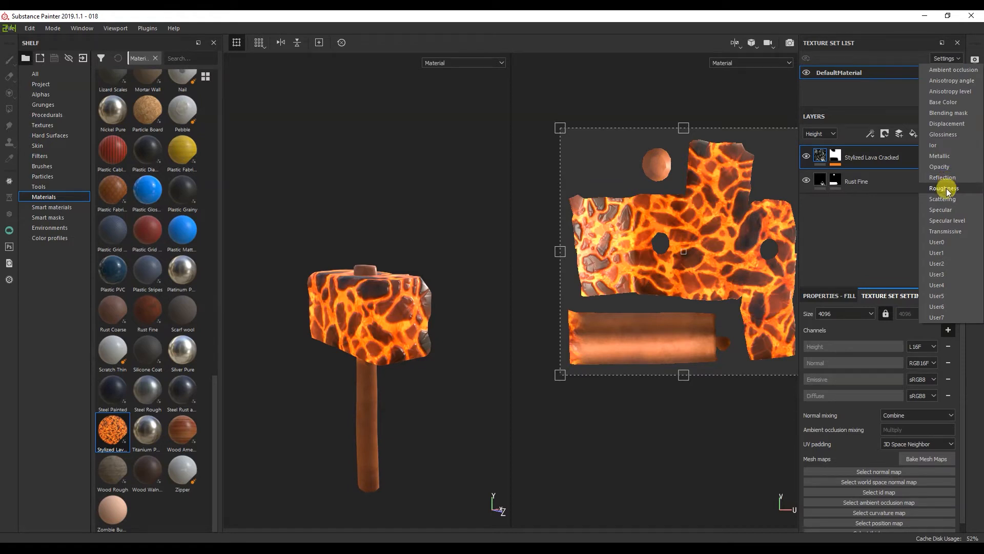
{"action": "left_click", "coordinate": [941, 210]}
{"action": "left_click", "coordinate": [948, 330]}
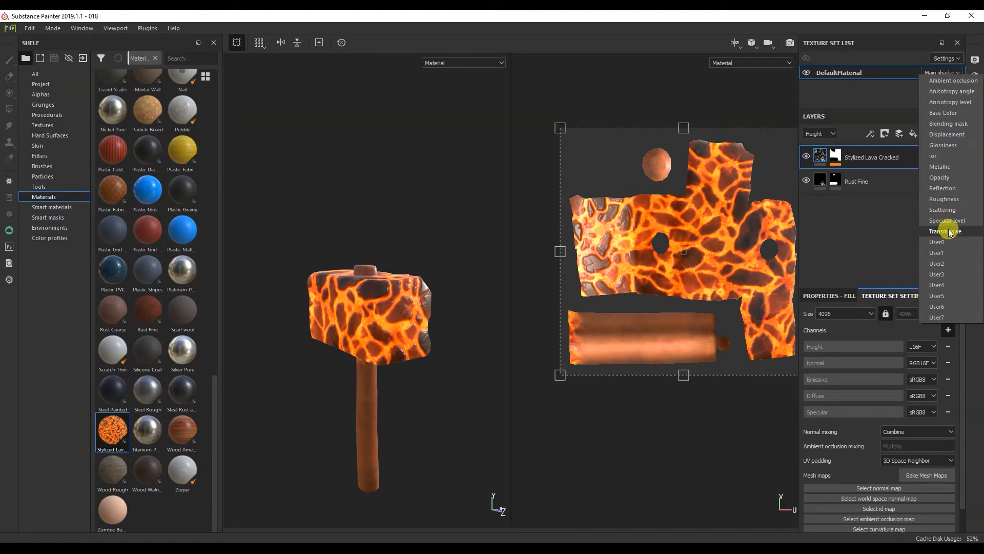
{"action": "left_click", "coordinate": [943, 145]}
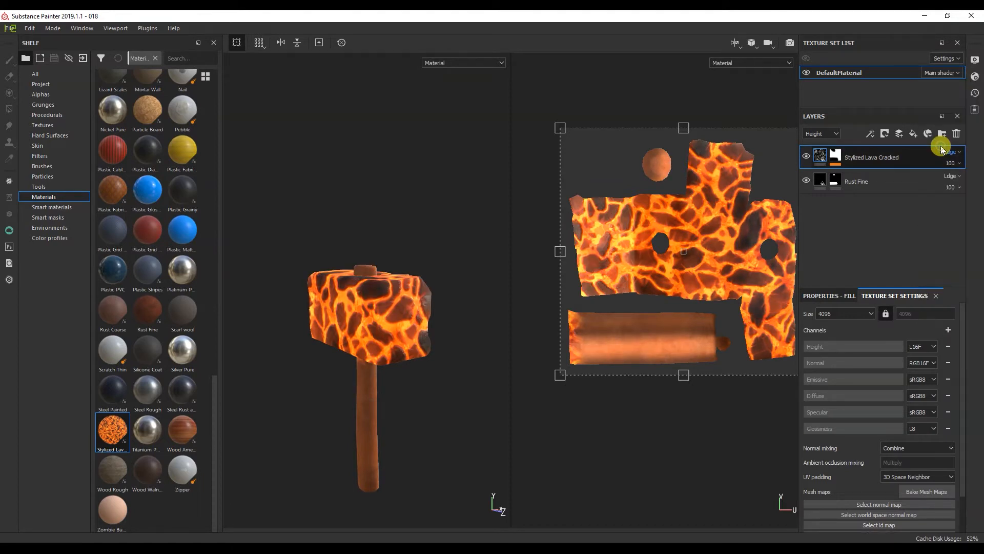
Enable the normal channel in the Stylized Lava Cracked layer's material properties
{"action": "left_click", "coordinate": [826, 296]}
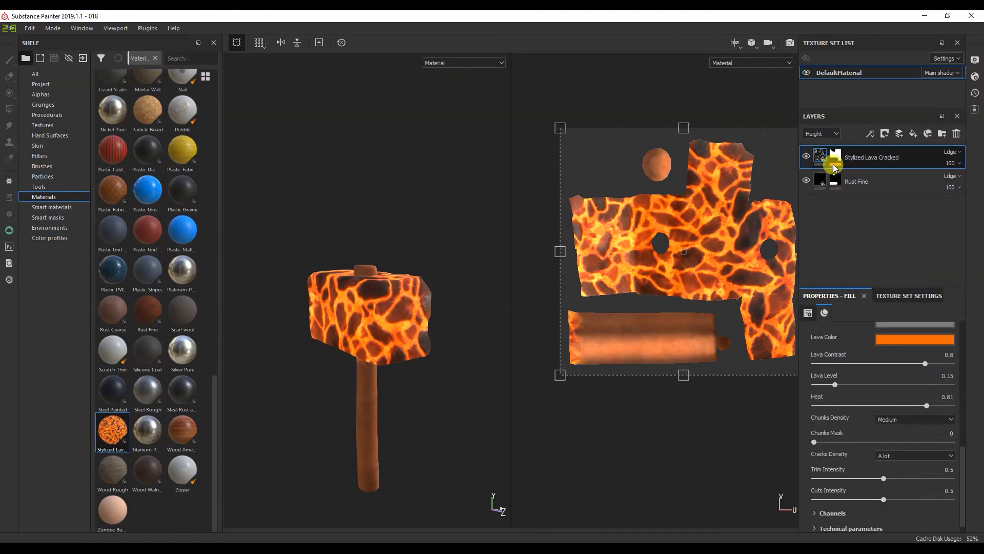
{"action": "left_click_drag", "start_coordinate": [961, 448], "coordinate": [947, 363]}
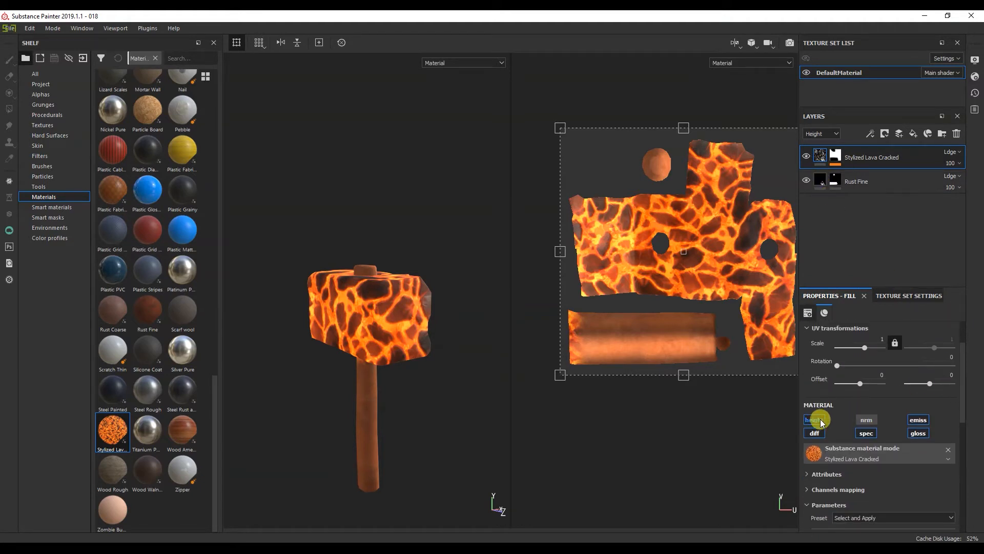
{"action": "left_click", "coordinate": [865, 420]}
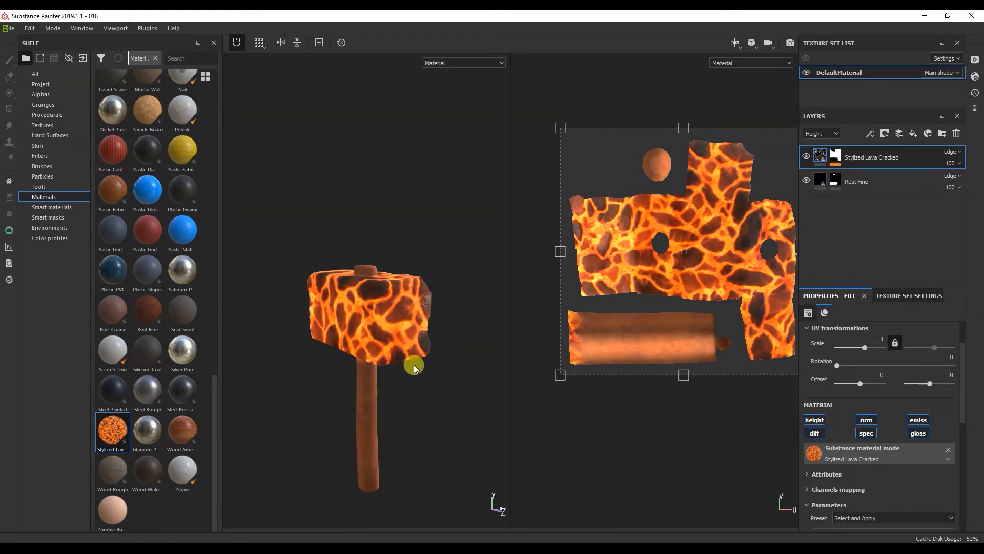
{"action": "left_click_drag", "start_coordinate": [413, 376], "coordinate": [461, 389], "text": "alt"}
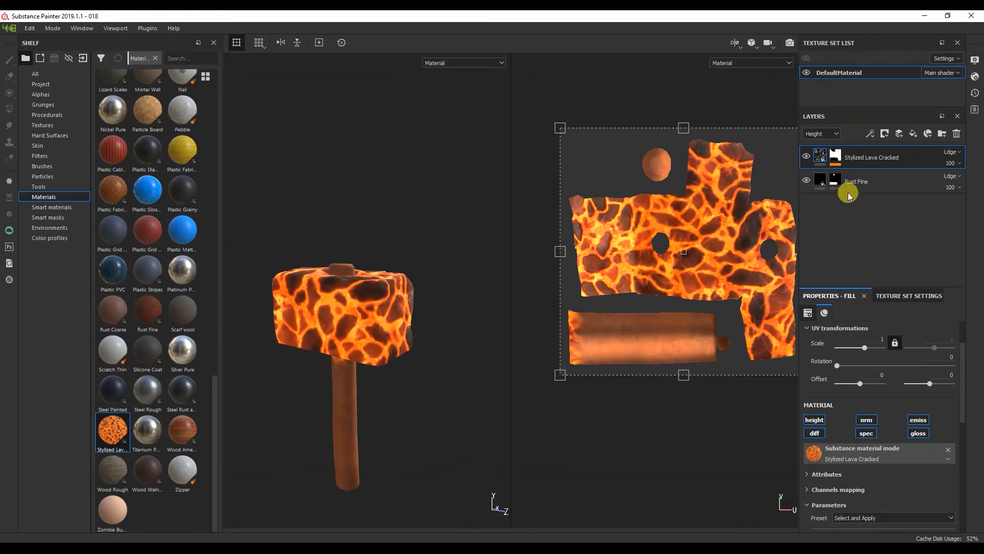
Enable the normal channel of the Rust Fine layer and check the hammer from several angles
{"action": "left_click", "coordinate": [824, 180]}
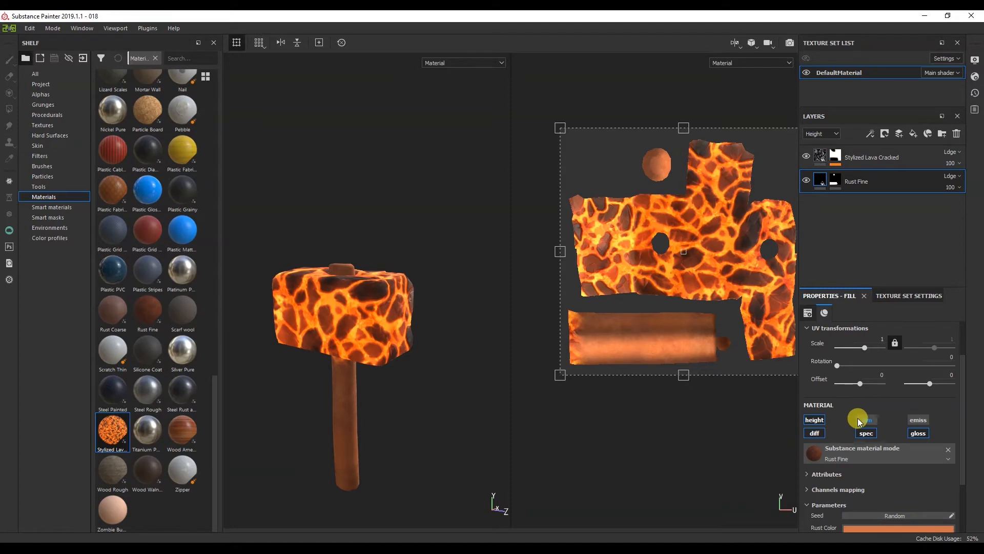
{"action": "left_click", "coordinate": [865, 421]}
{"action": "left_click_drag", "start_coordinate": [352, 389], "coordinate": [414, 338], "text": "alt"}
{"action": "right_click_drag", "start_coordinate": [414, 338], "coordinate": [406, 389], "text": "alt"}
{"action": "left_click_drag", "start_coordinate": [407, 389], "coordinate": [378, 365], "text": "alt"}
{"action": "right_click_drag", "start_coordinate": [378, 366], "coordinate": [415, 370], "text": "alt"}
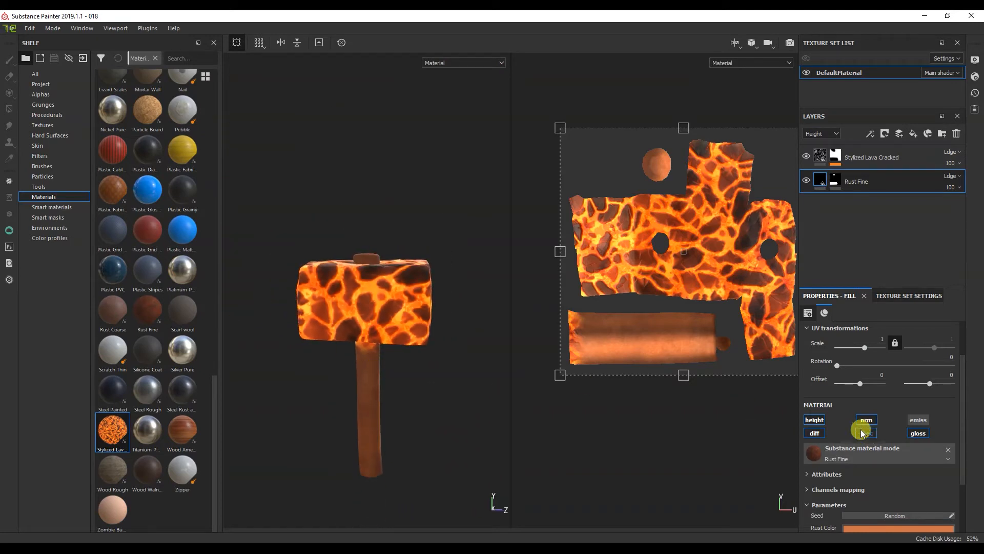
Set up the texture export with the 018/tex folder as destination and the PBR SpecGloss configuration
{"action": "left_click", "coordinate": [8, 28]}
{"action": "left_click", "coordinate": [57, 205]}
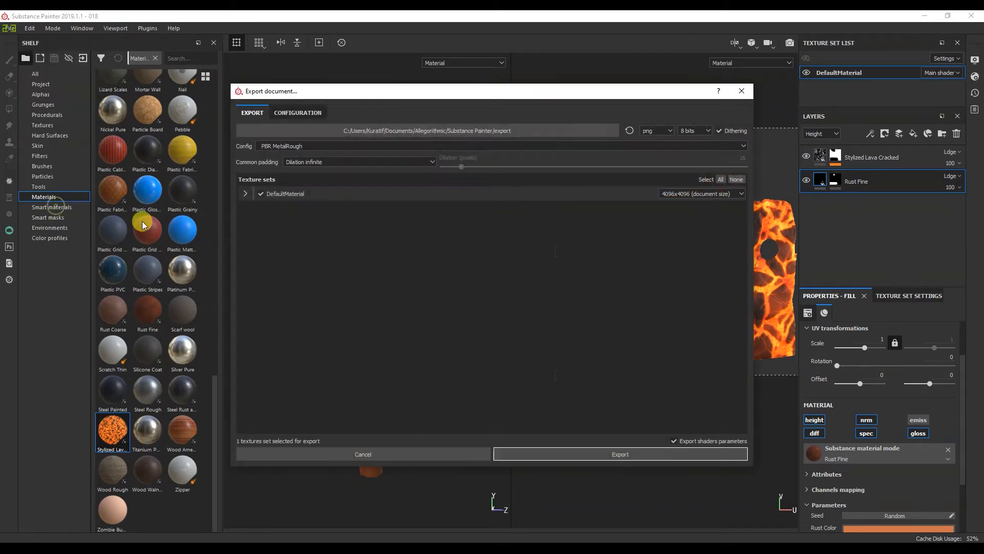
{"action": "left_click", "coordinate": [376, 138]}
{"action": "left_click", "coordinate": [615, 354]}
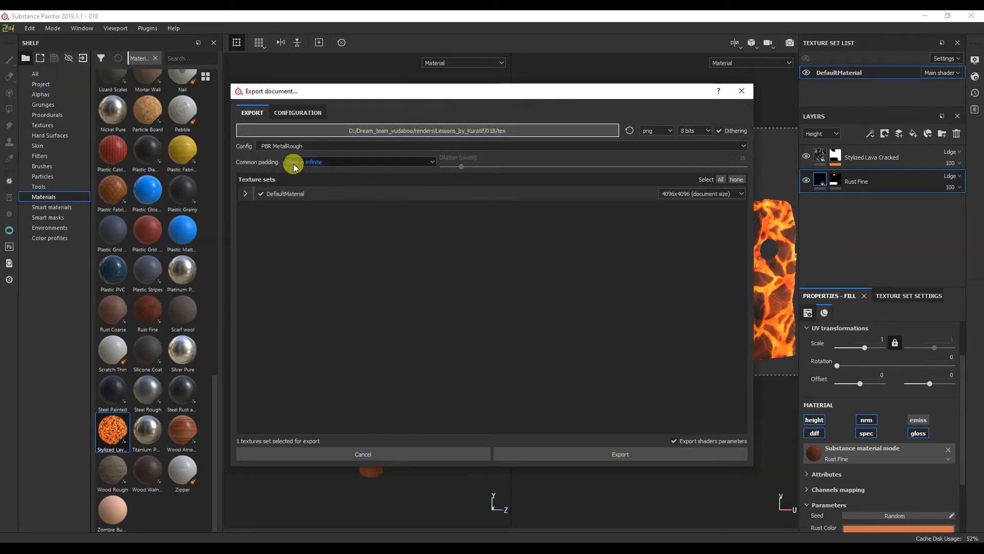
{"action": "left_click", "coordinate": [286, 147]}
{"action": "scroll", "coordinate": [303, 198], "scroll_direction": "down", "scroll_amount": 3}
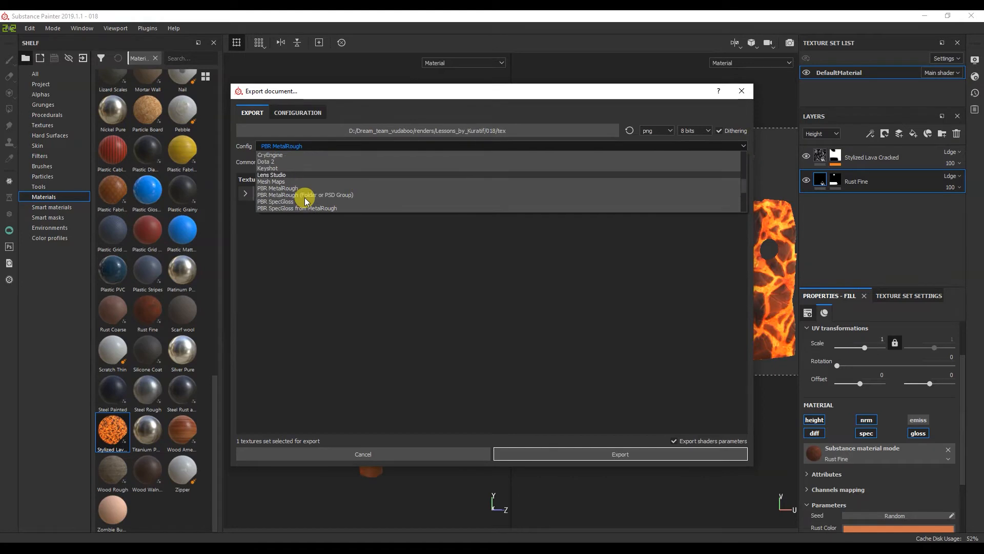
{"action": "left_click", "coordinate": [306, 182]}
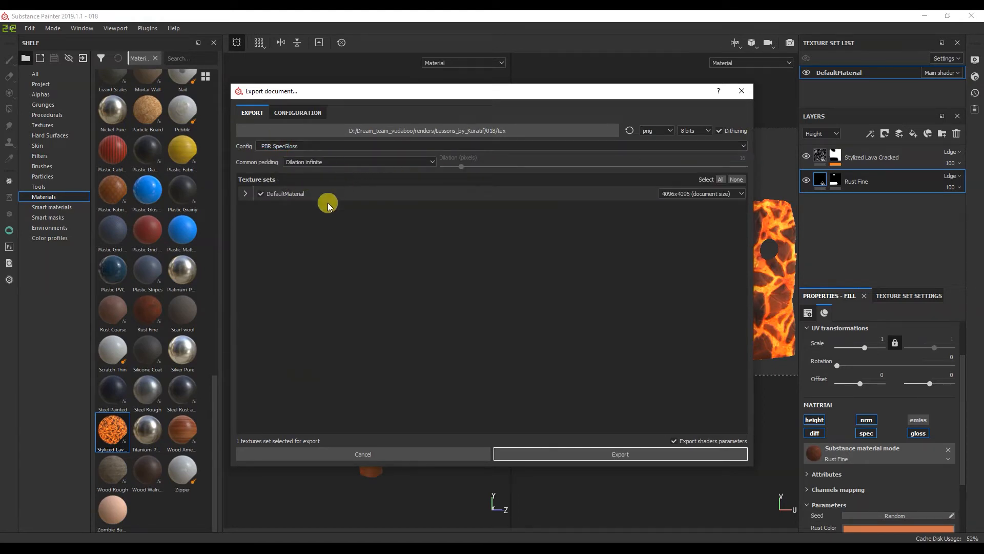
Choose the common padding option, export the hammer's textures and open the export folder
{"action": "left_click", "coordinate": [321, 162]}
{"action": "left_click", "coordinate": [326, 184]}
{"action": "left_click", "coordinate": [585, 454]}
{"action": "left_click", "coordinate": [477, 287]}
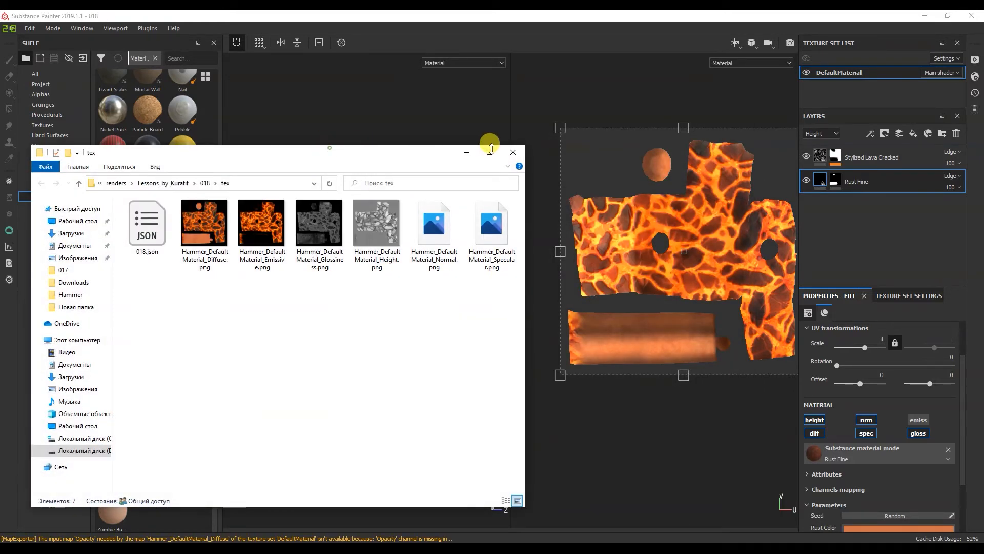
Open Hammer_DefaultMaterial_Specular.png from the export folder in Adobe Photoshop 2020
{"action": "left_click_drag", "start_coordinate": [439, 154], "coordinate": [620, 149]}
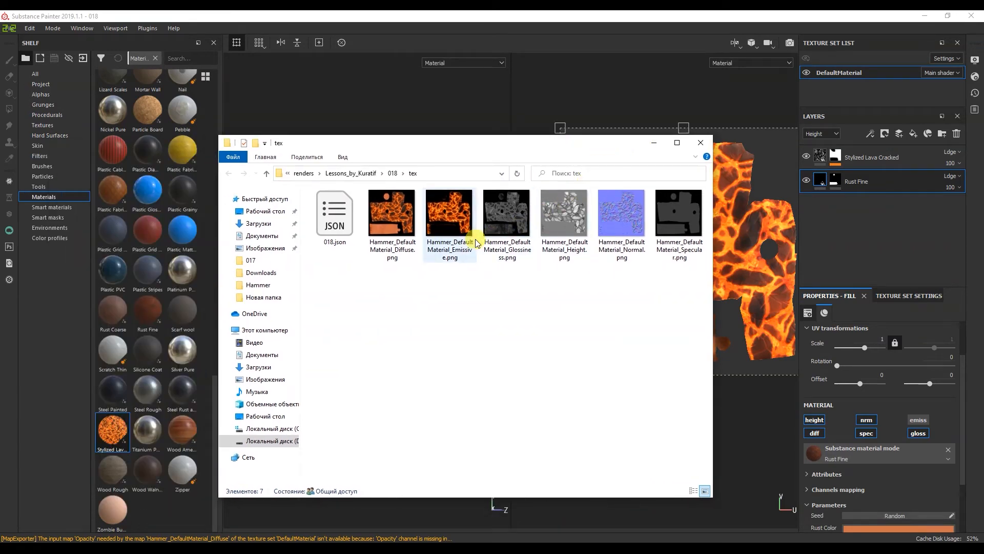
{"action": "left_click", "coordinate": [676, 239]}
{"action": "right_click", "coordinate": [676, 239]}
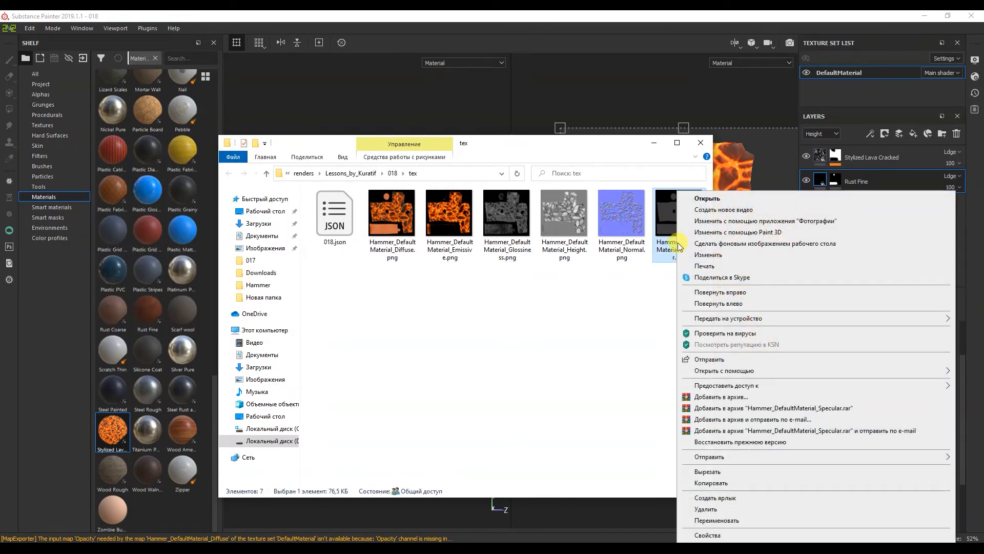
{"action": "mouse_move", "coordinate": [725, 371]}
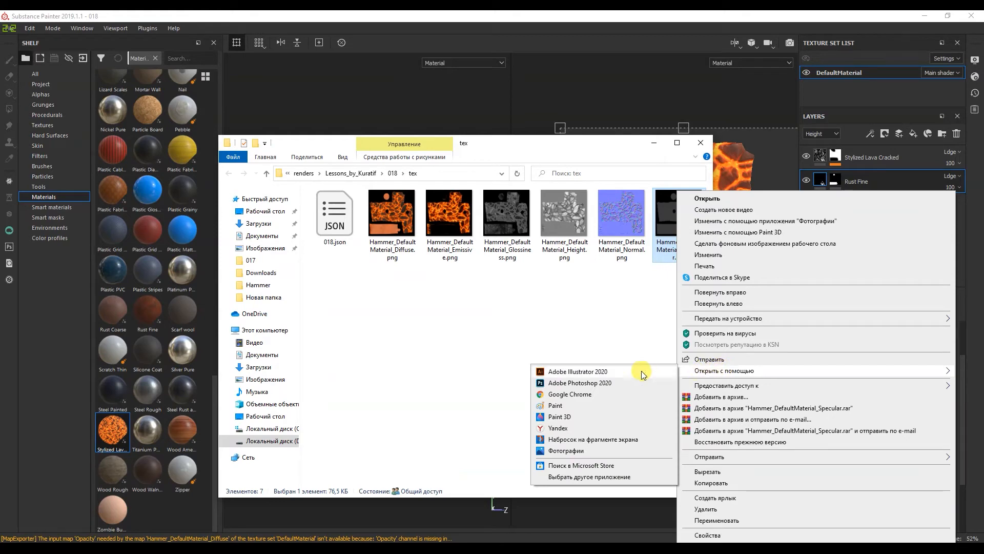
{"action": "left_click", "coordinate": [603, 384]}
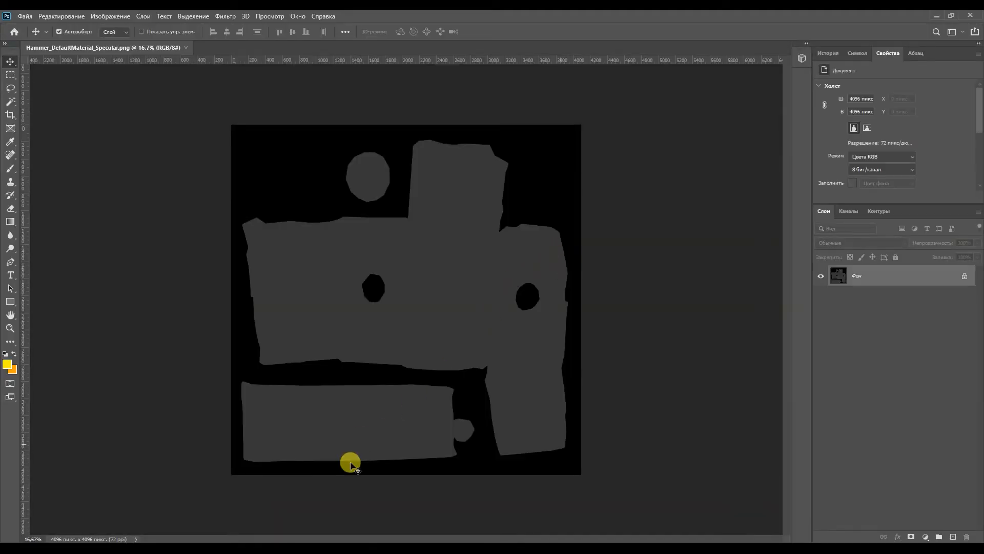
Place the Hammer_DefaultMaterial_Glossiness.png texture as a new layer above the specular image
{"action": "left_click_drag", "start_coordinate": [728, 235], "coordinate": [738, 248]}
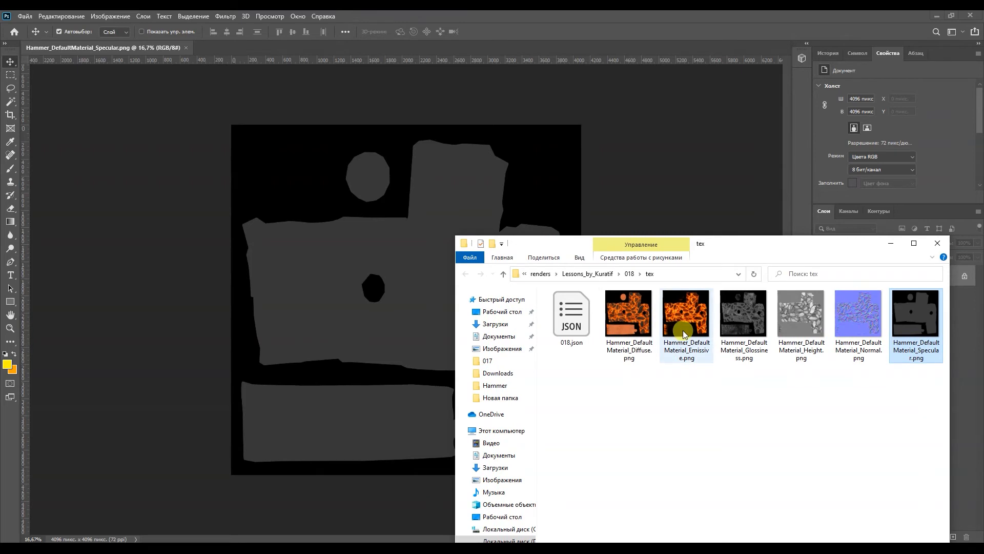
{"action": "left_click_drag", "start_coordinate": [736, 321], "coordinate": [438, 238]}
{"action": "key", "text": "Return"}
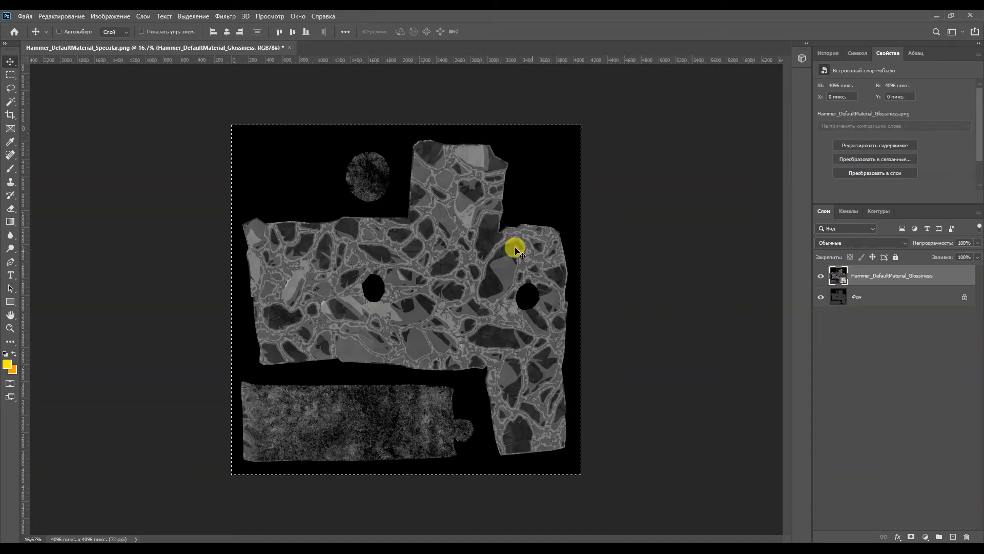
Copy the whole glossiness image, add a layer mask to the specular background layer and paste the copy into its mask channel
{"action": "key", "text": "ctrl+c"}
{"action": "left_click", "coordinate": [840, 300]}
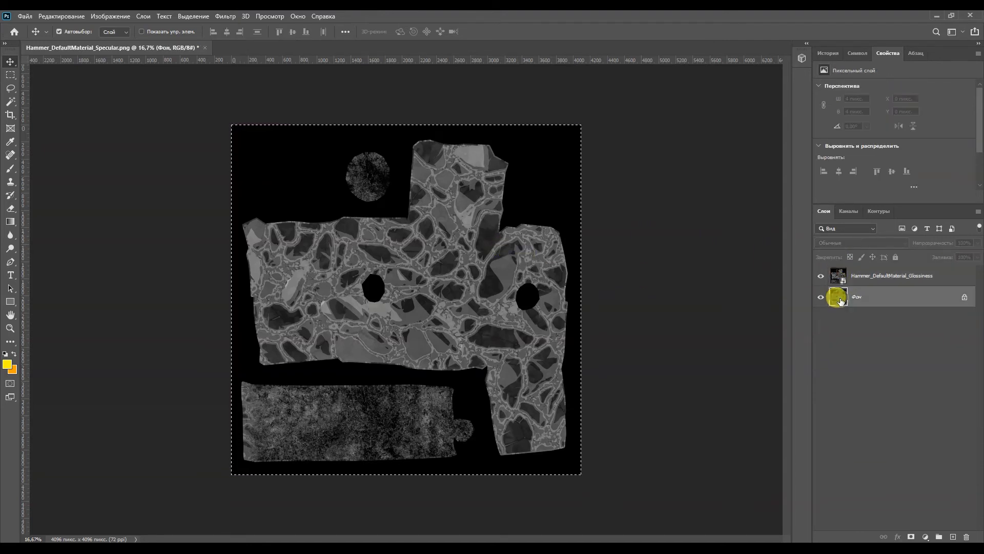
{"action": "left_click", "coordinate": [910, 537]}
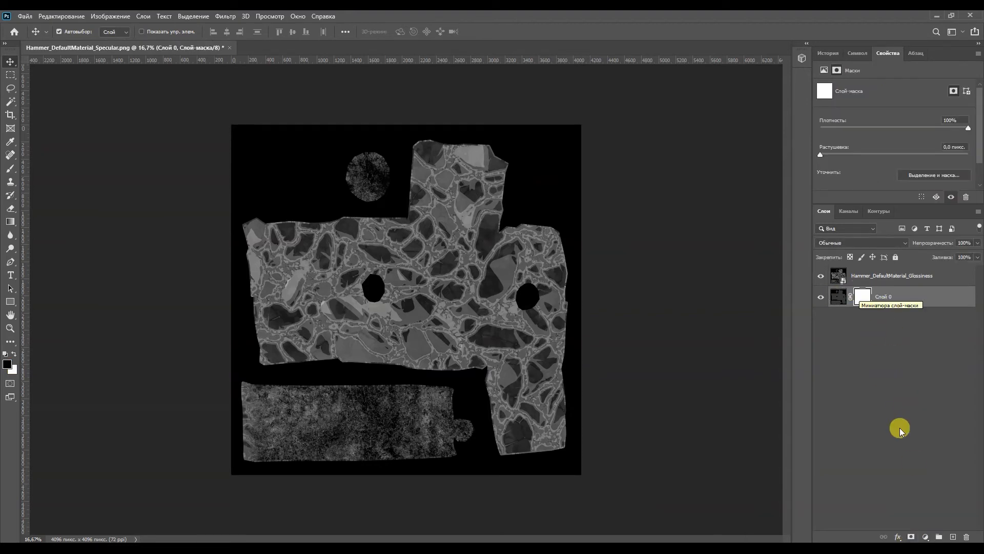
{"action": "left_click", "coordinate": [851, 211]}
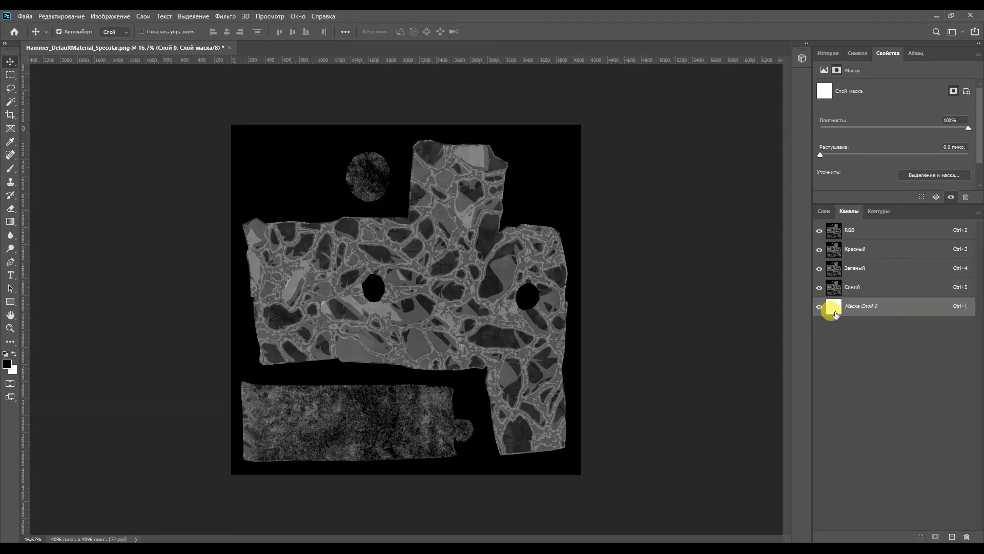
{"action": "key", "text": "ctrl+v"}
{"action": "left_click", "coordinate": [836, 255]}
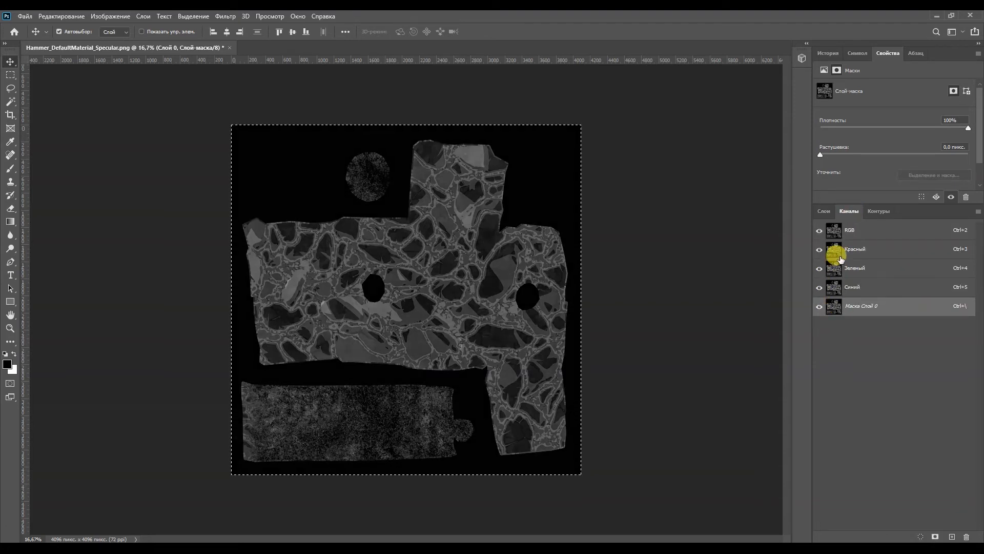
{"action": "left_click", "coordinate": [825, 212]}
Hide the Hammer_DefaultMaterial_Glossiness layer and turn on the visibility of the specular layer's mask channel
{"action": "left_click", "coordinate": [820, 277]}
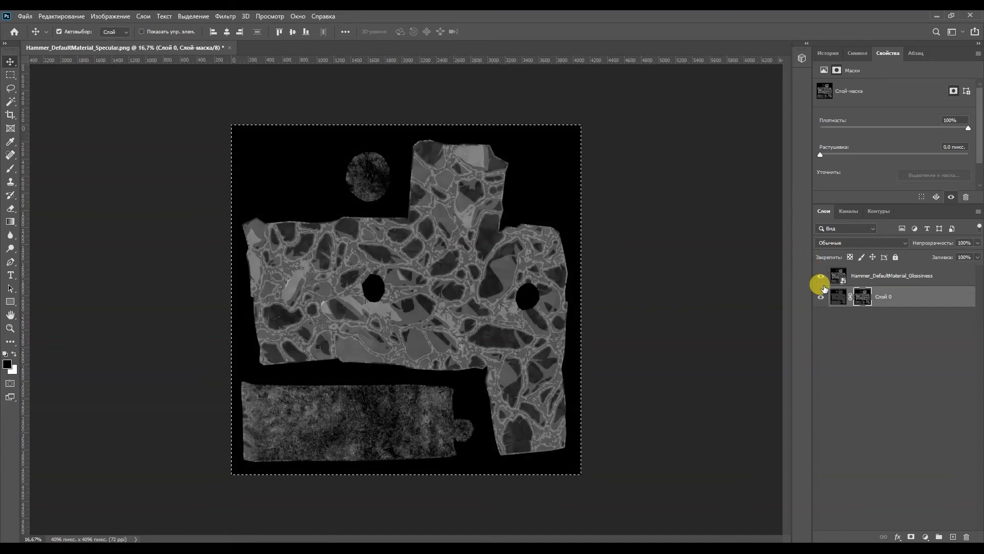
{"action": "left_click", "coordinate": [821, 277]}
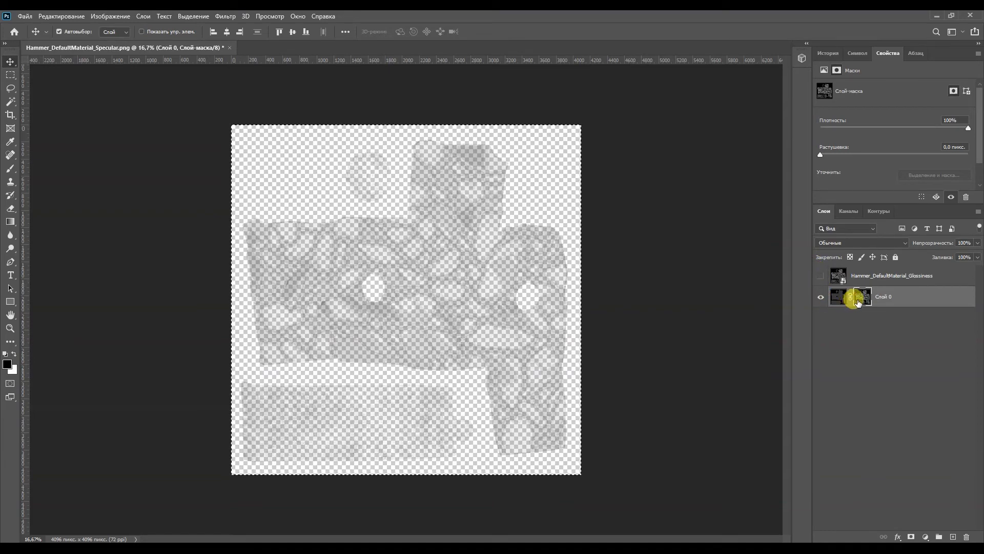
{"action": "left_click", "coordinate": [848, 210]}
{"action": "left_click", "coordinate": [819, 306]}
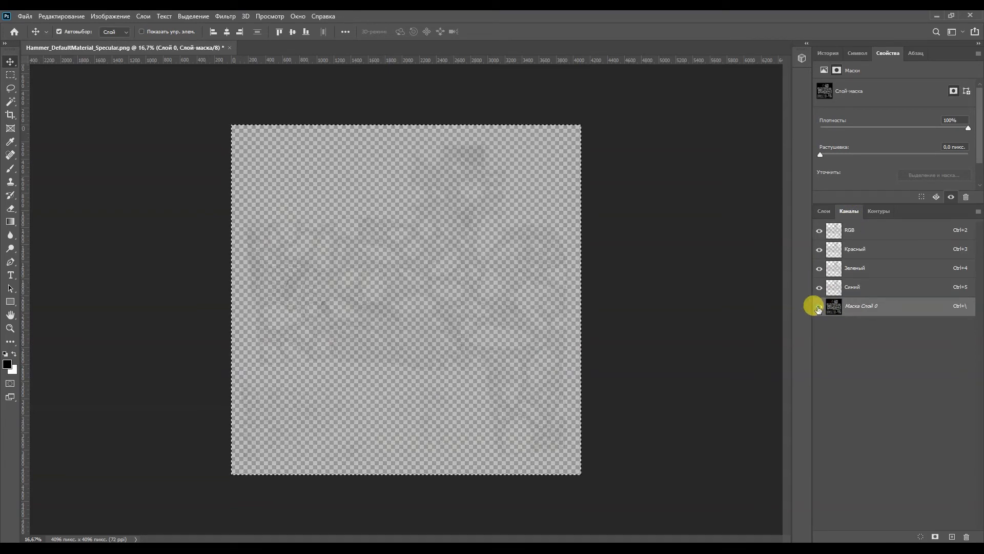
{"action": "left_click", "coordinate": [824, 212]}
{"action": "left_click", "coordinate": [850, 212]}
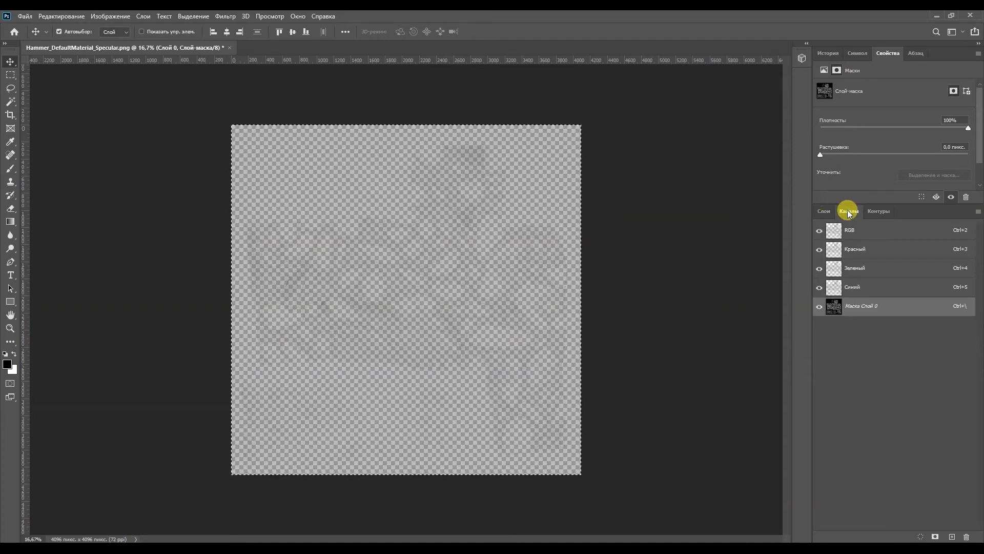
{"action": "left_click", "coordinate": [825, 212]}
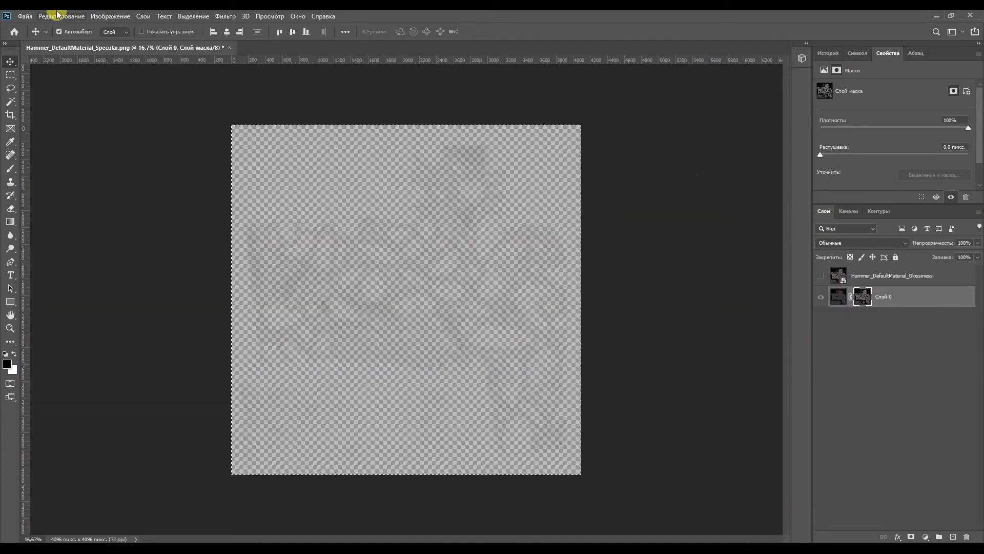
Save the masked image on the computer as Hammer_DefaultMaterial_SpecGlos in PNG format in the tex folder
{"action": "left_click", "coordinate": [24, 16]}
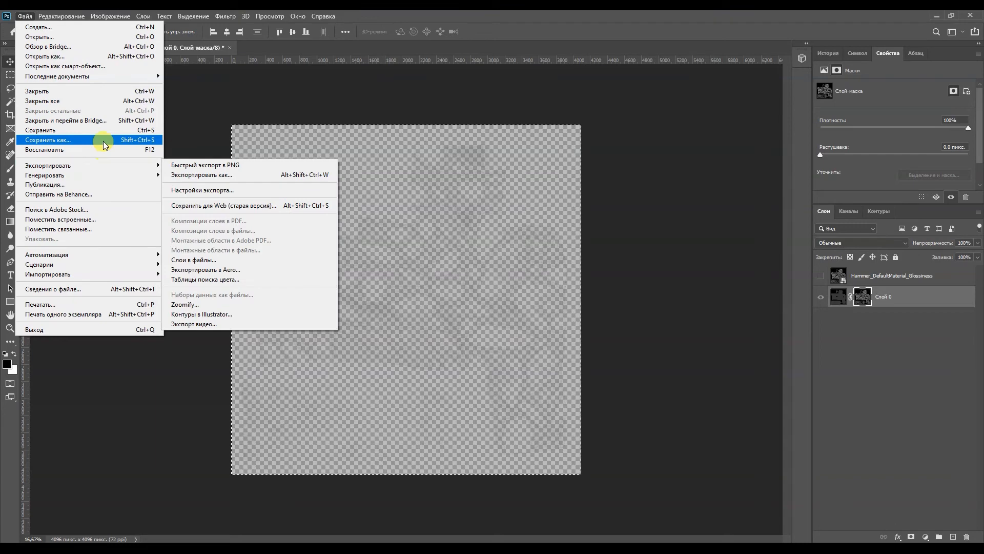
{"action": "left_click", "coordinate": [103, 140]}
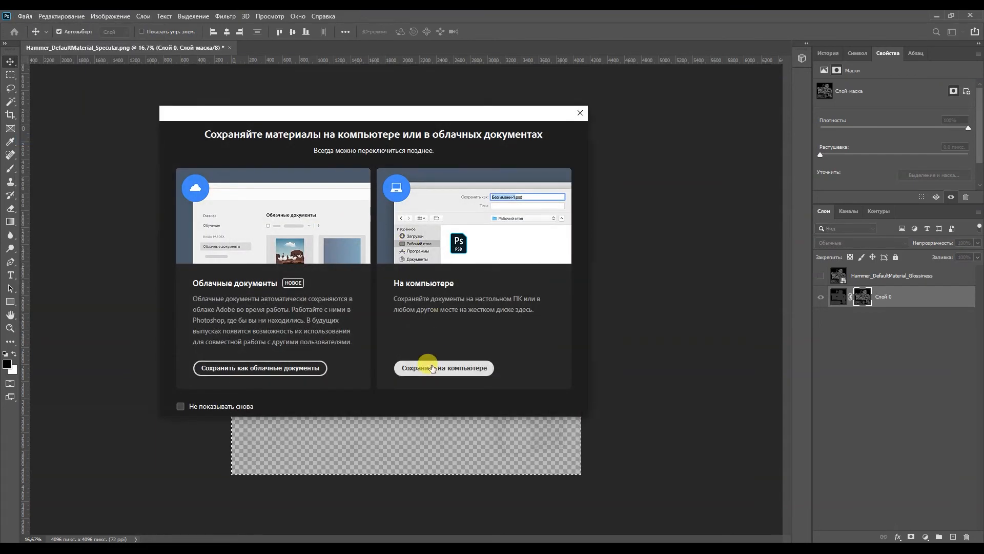
{"action": "left_click", "coordinate": [431, 366]}
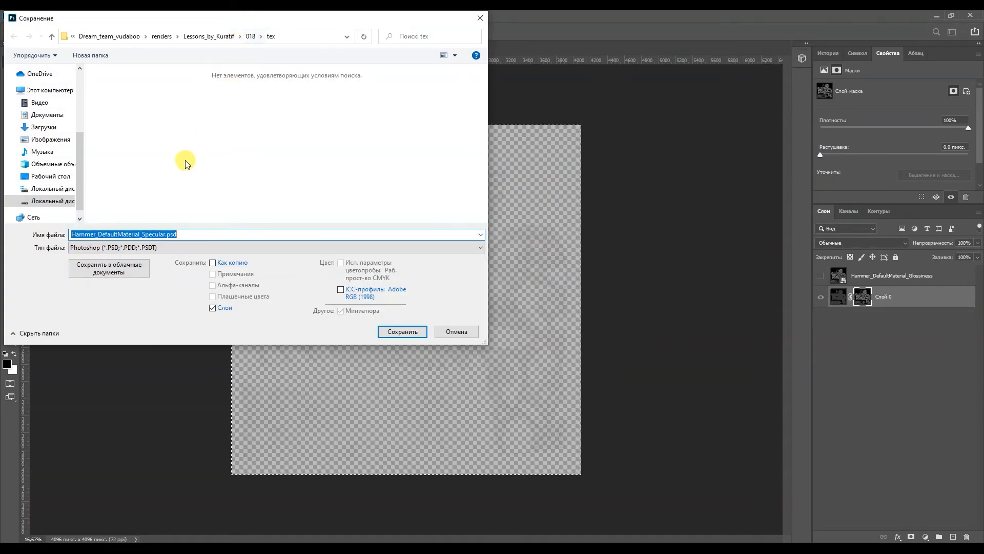
{"action": "left_click_drag", "start_coordinate": [154, 235], "coordinate": [183, 236]}
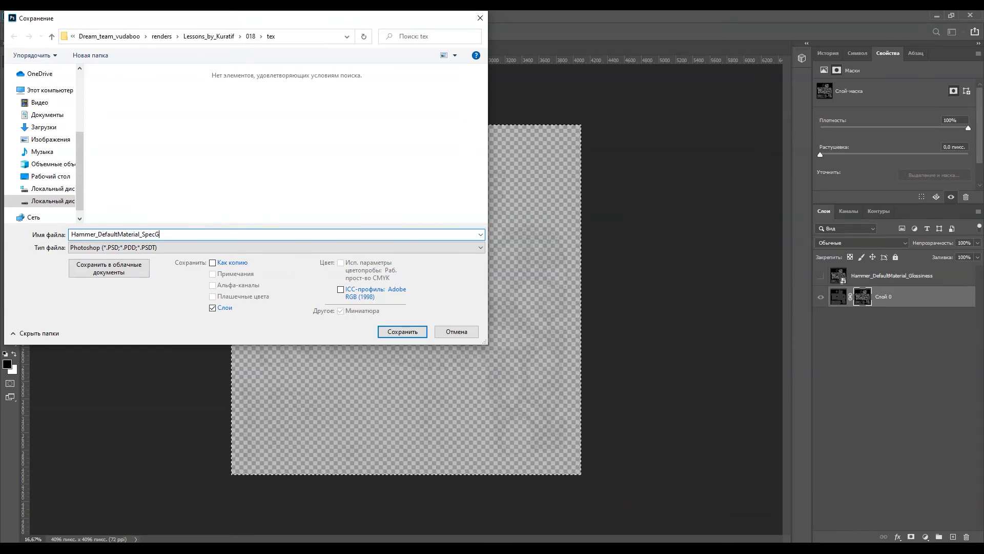
{"action": "left_click", "coordinate": [187, 247]}
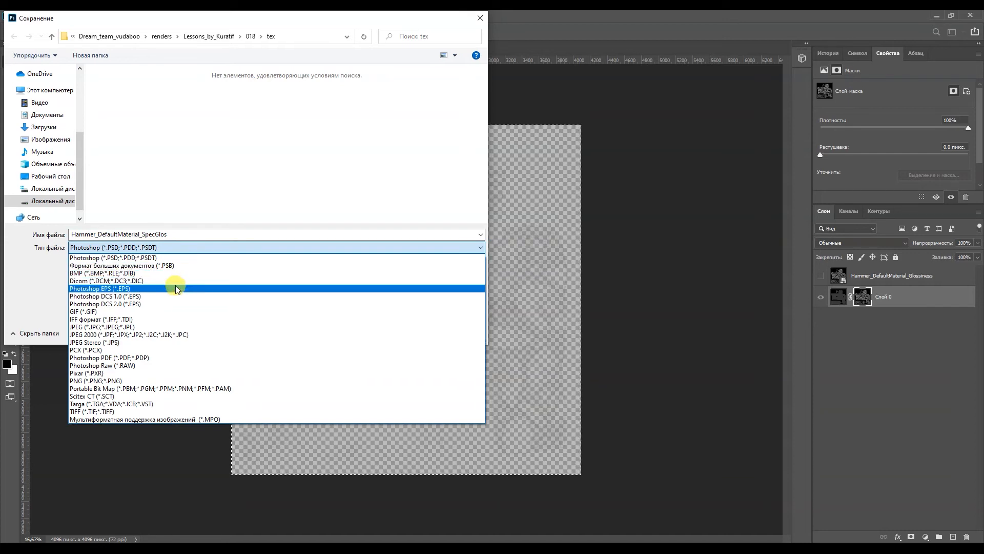
{"action": "left_click", "coordinate": [174, 380]}
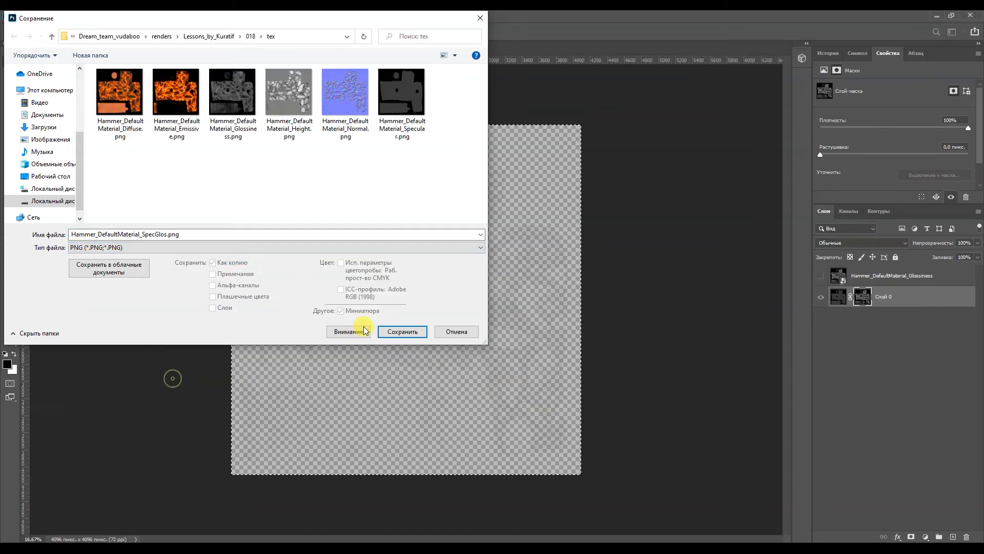
{"action": "left_click", "coordinate": [401, 332]}
{"action": "left_click", "coordinate": [594, 170]}
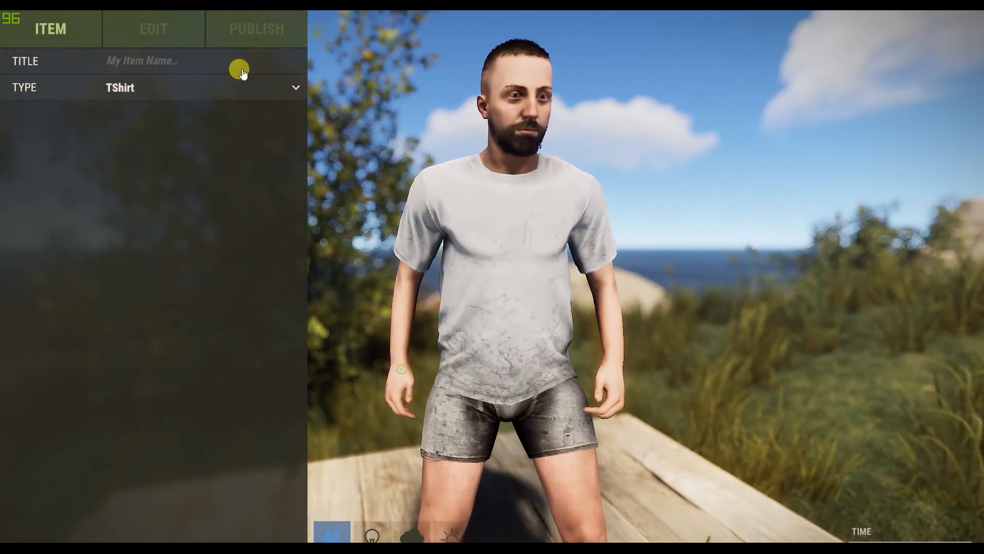
In the Rust skin editor, set the item type to Hammer and display it in first-person view
{"action": "left_click", "coordinate": [171, 84]}
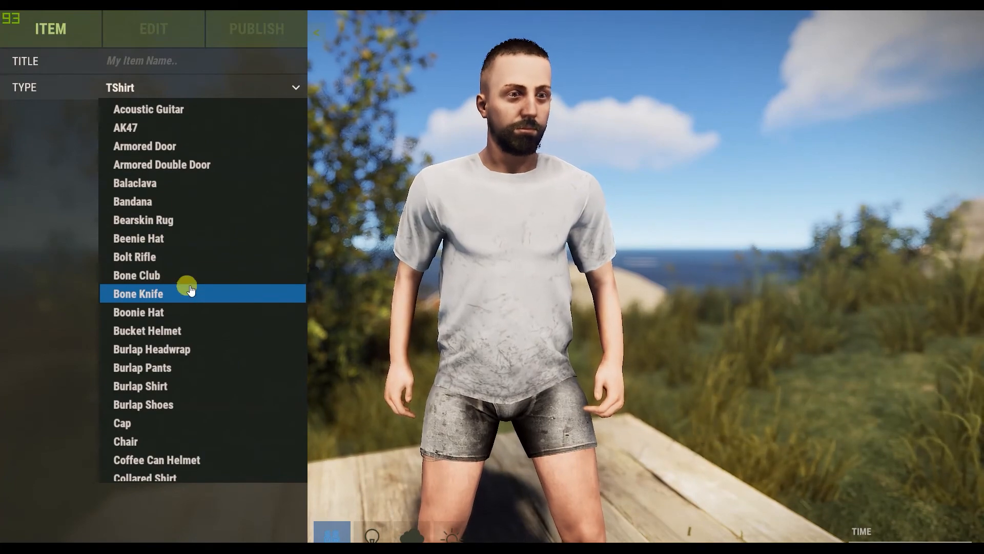
{"action": "scroll", "coordinate": [200, 354], "scroll_direction": "down", "scroll_amount": 3}
{"action": "scroll", "coordinate": [201, 356], "scroll_direction": "down", "scroll_amount": 2}
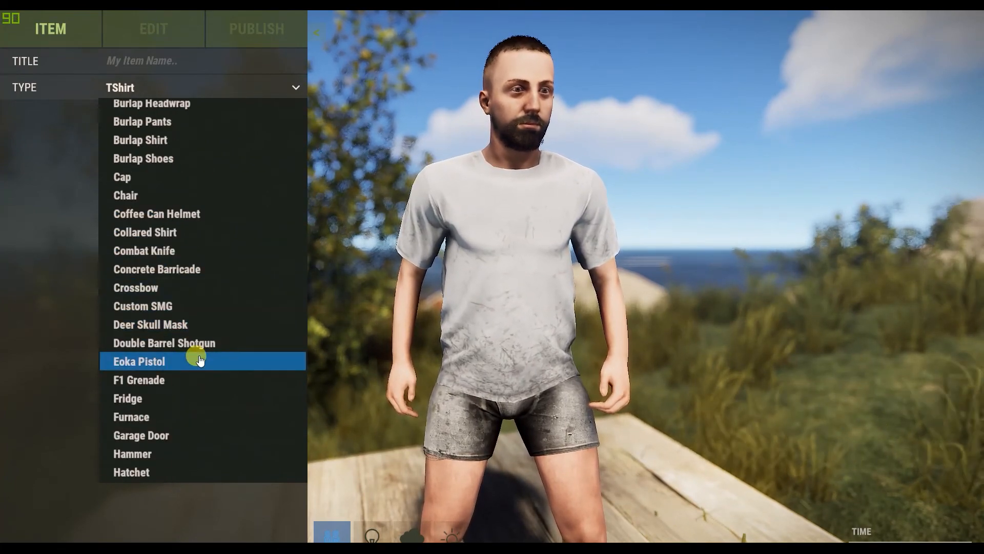
{"action": "left_click", "coordinate": [202, 450]}
{"action": "left_click_drag", "start_coordinate": [571, 408], "coordinate": [334, 447]}
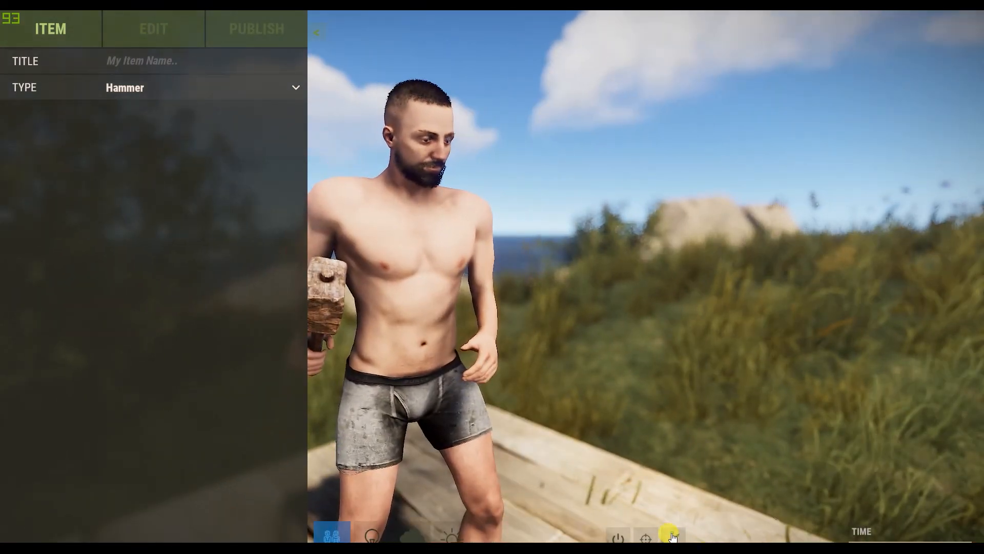
{"action": "left_click", "coordinate": [619, 536]}
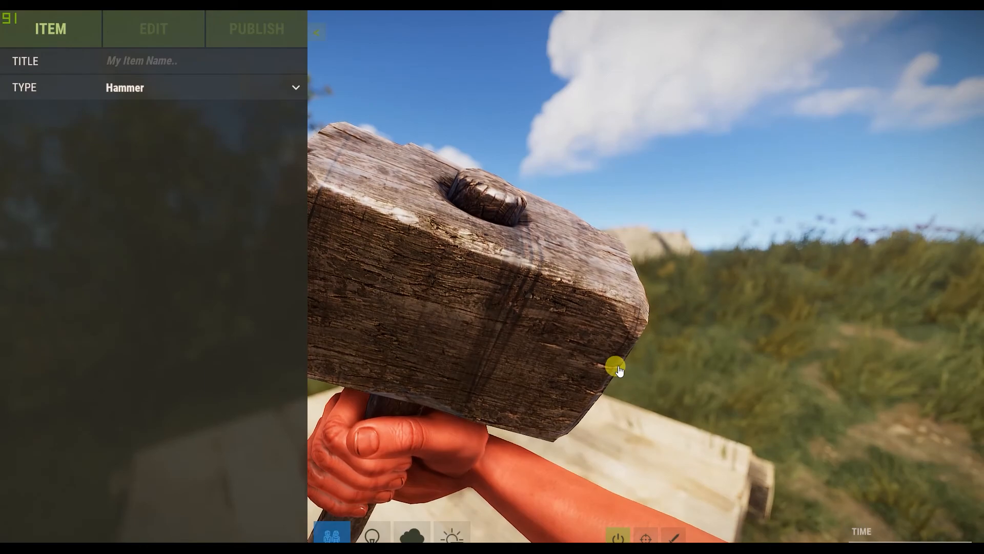
Load Hammer_DefaultMaterial_Diffuse.png from D:\Dream_team_vudaboo\renders\Lessons_by_Kuratif\018\tex as the hammer's diffuse texture
{"action": "left_click", "coordinate": [138, 36]}
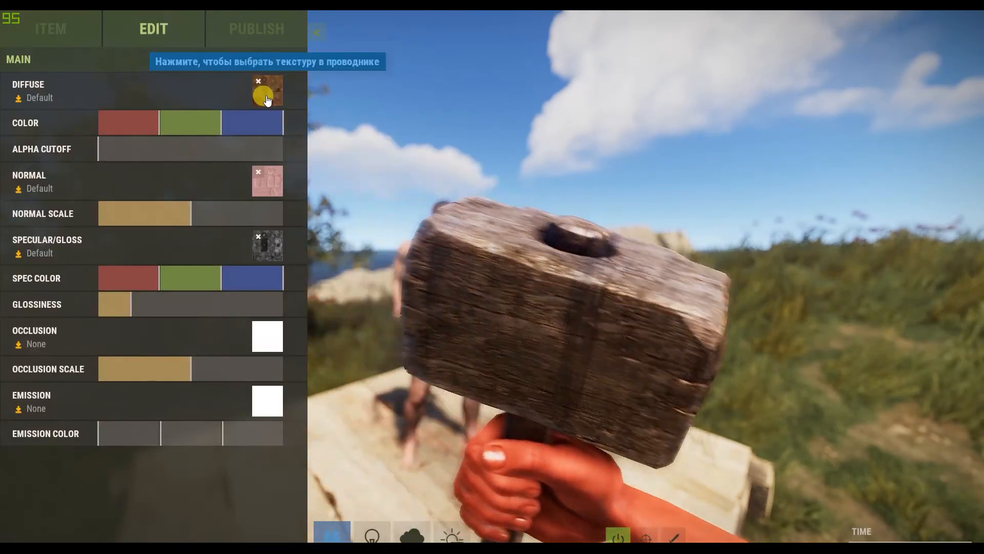
{"action": "left_click", "coordinate": [265, 88]}
{"action": "left_click", "coordinate": [236, 166]}
{"action": "left_click", "coordinate": [302, 137]}
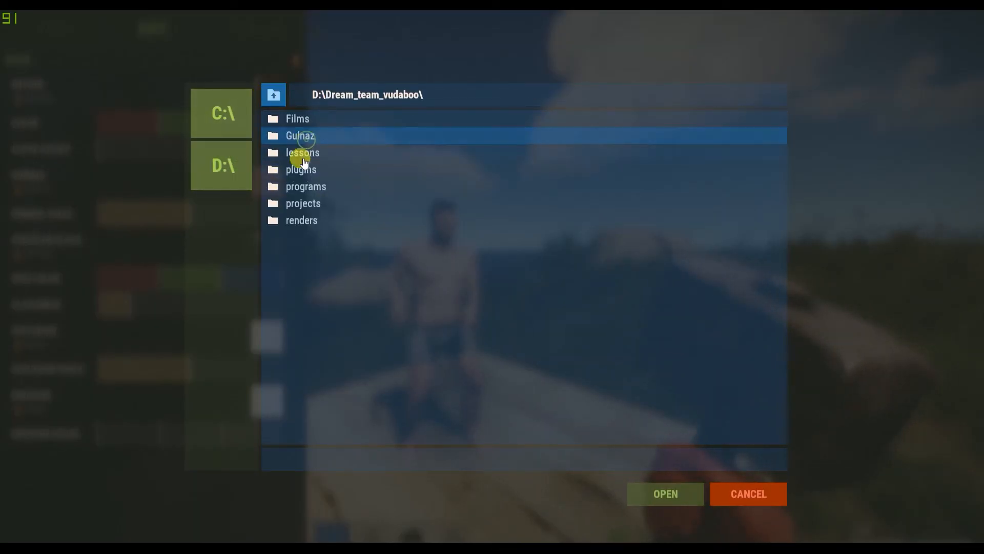
{"action": "left_click", "coordinate": [306, 220]}
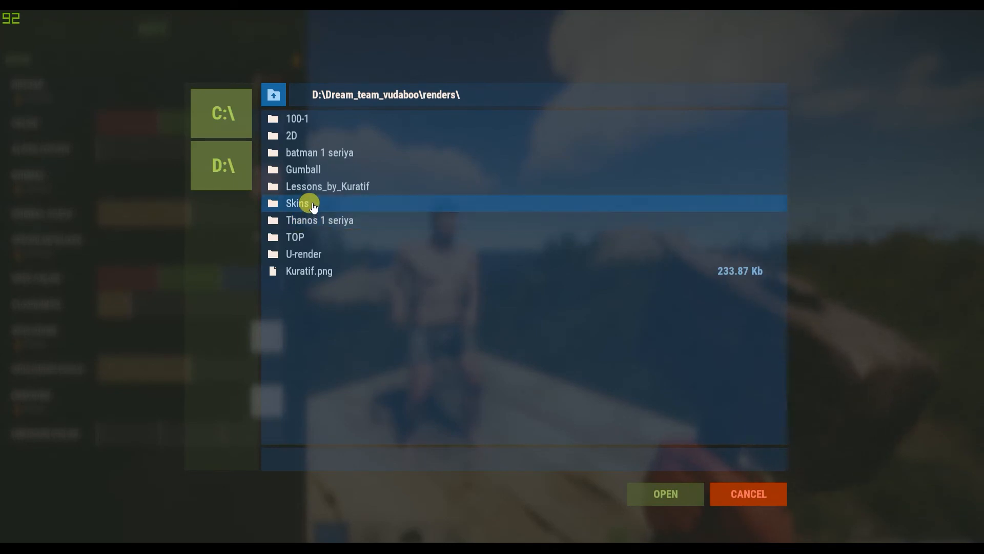
{"action": "left_click", "coordinate": [314, 186]}
{"action": "left_click", "coordinate": [307, 406]}
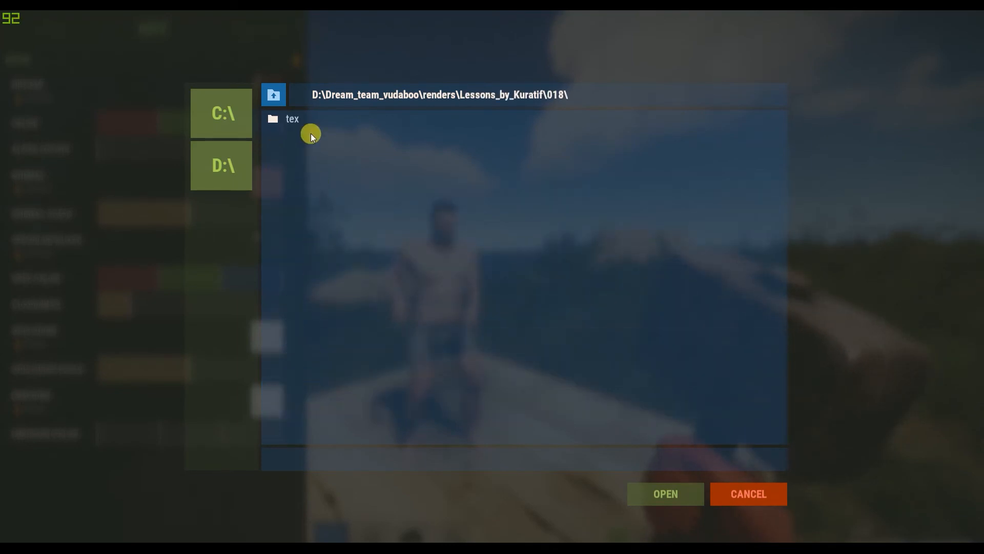
{"action": "left_click", "coordinate": [311, 123]}
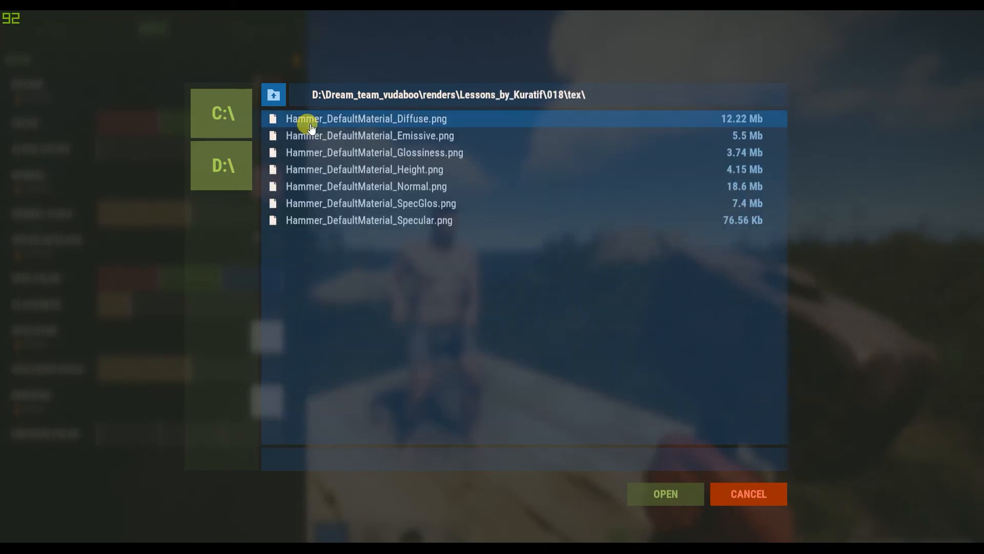
{"action": "left_click", "coordinate": [409, 122]}
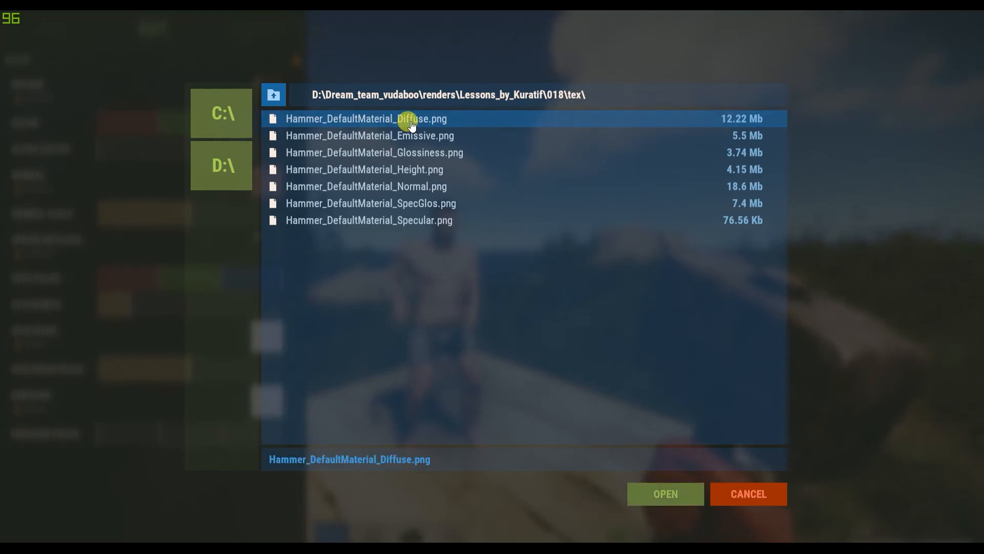
{"action": "left_click", "coordinate": [660, 493]}
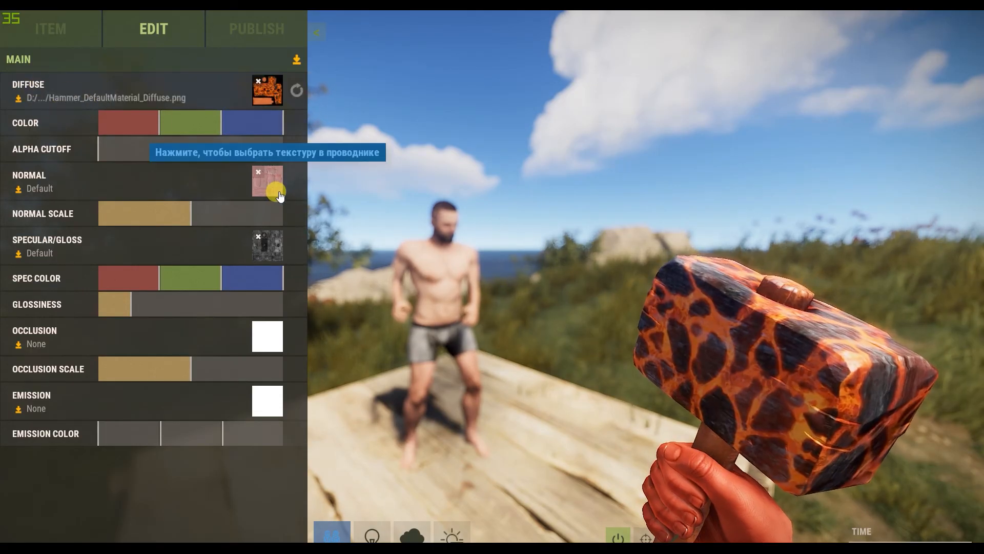
Load the Hammer_DefaultMaterial Normal, SpecGlos and Emissive PNG files from the tex folder as the normal, specular/gloss and emission textures
{"action": "left_click", "coordinate": [269, 188]}
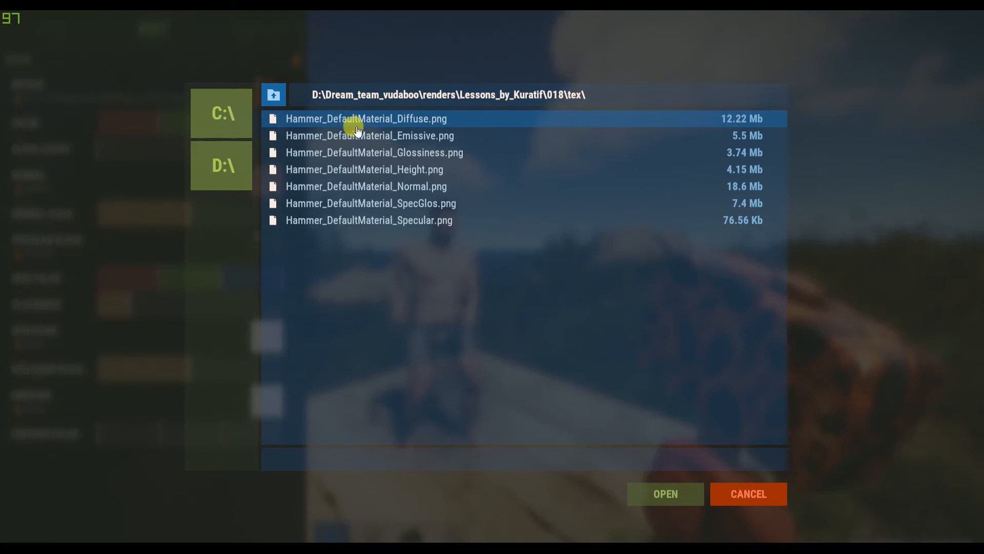
{"action": "left_click", "coordinate": [681, 487]}
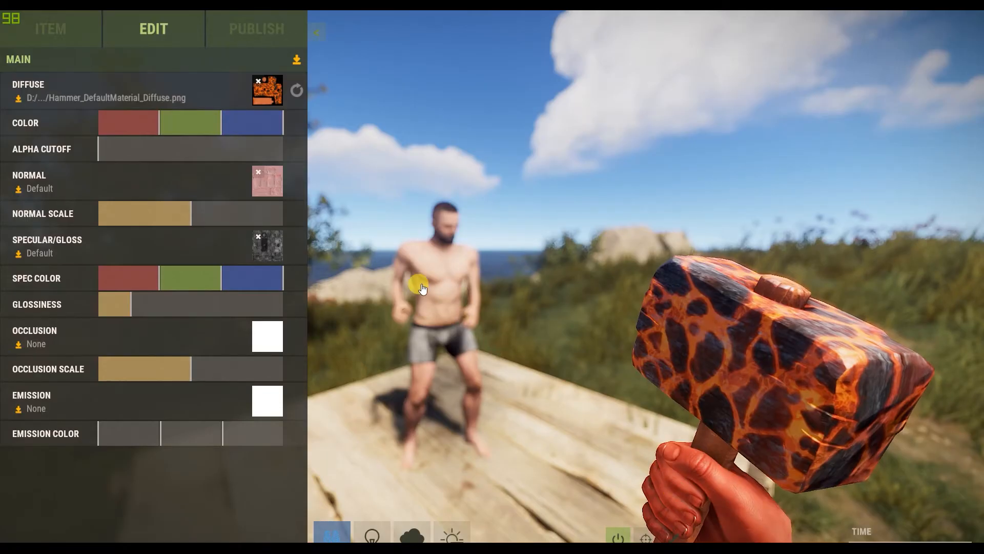
{"action": "left_click", "coordinate": [269, 251]}
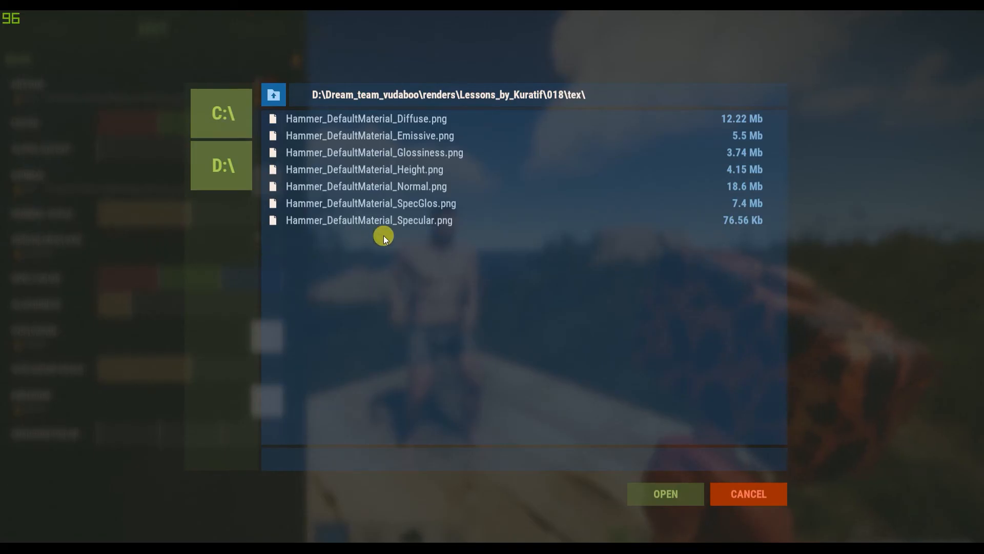
{"action": "left_click", "coordinate": [387, 205]}
{"action": "left_click", "coordinate": [670, 500]}
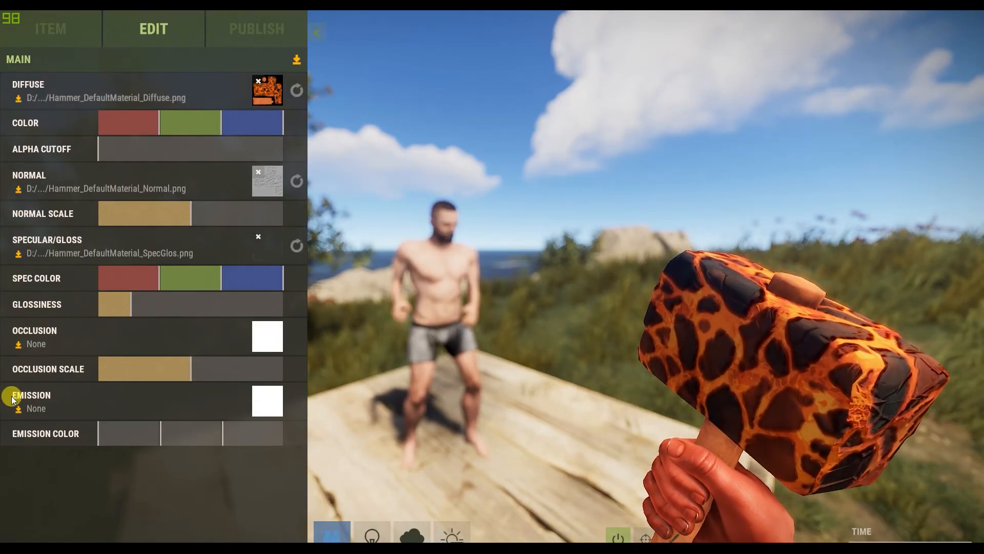
{"action": "left_click", "coordinate": [262, 401]}
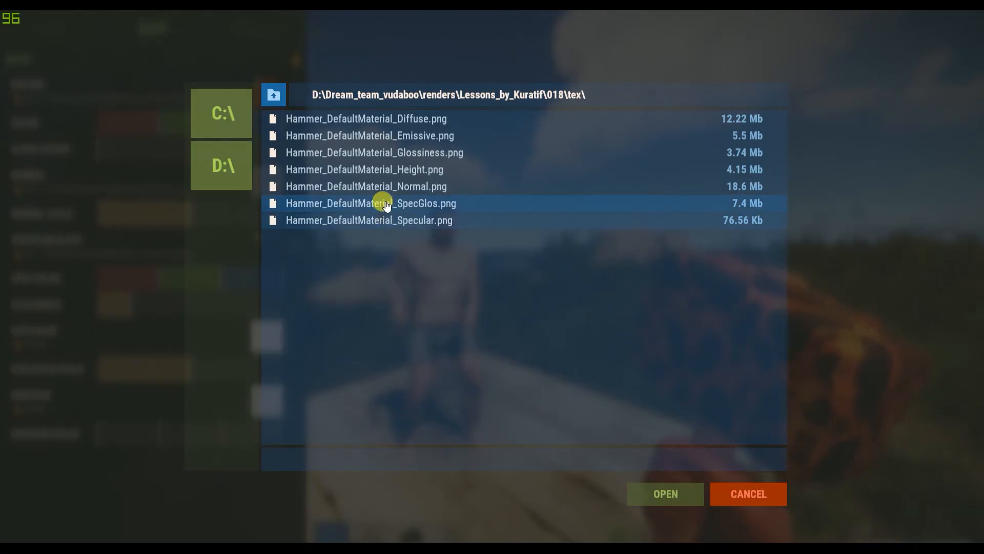
{"action": "left_click", "coordinate": [669, 504]}
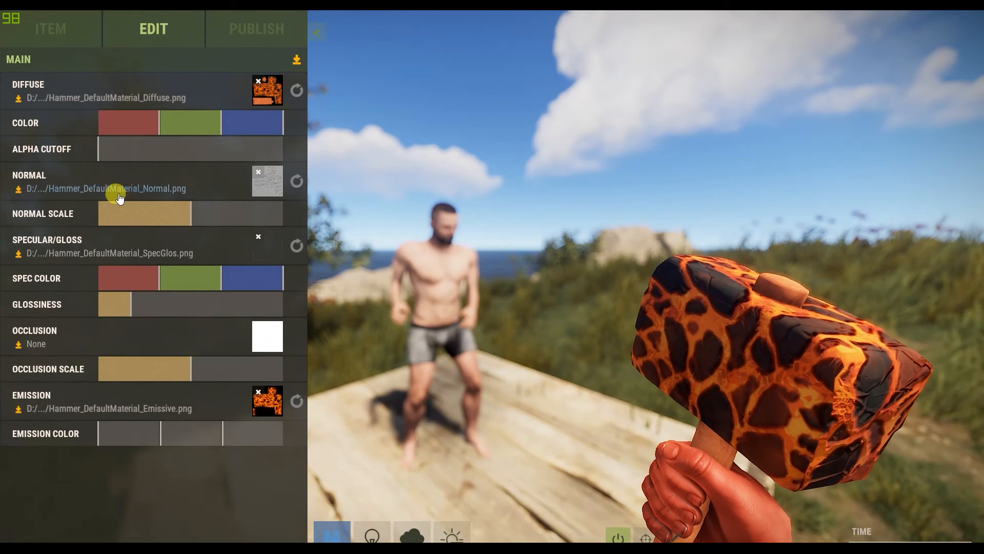
Raise the normal scale to about 70% and the glossiness to about 40%, with all three emission color channels at maximum
{"action": "left_click_drag", "start_coordinate": [179, 221], "coordinate": [228, 213]}
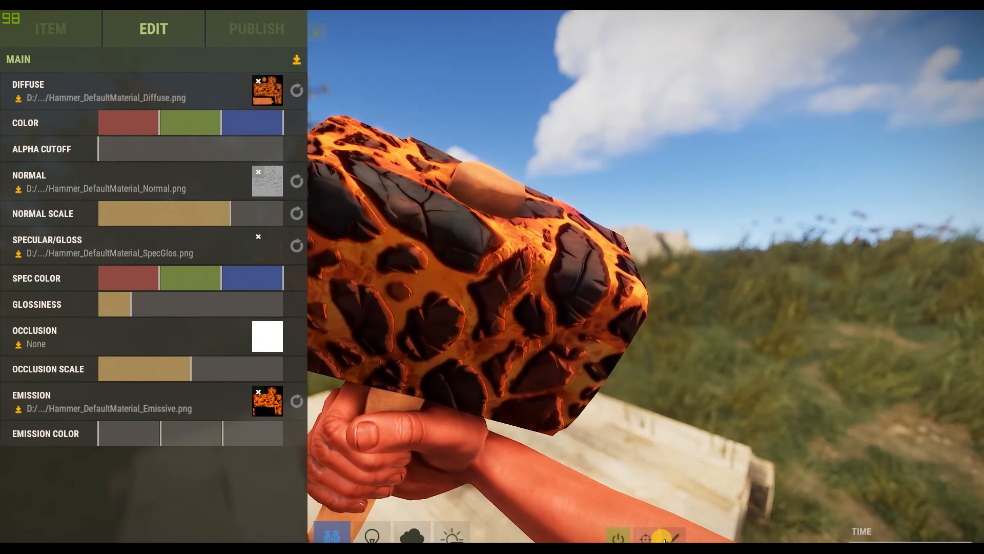
{"action": "left_click_drag", "start_coordinate": [149, 304], "coordinate": [173, 309]}
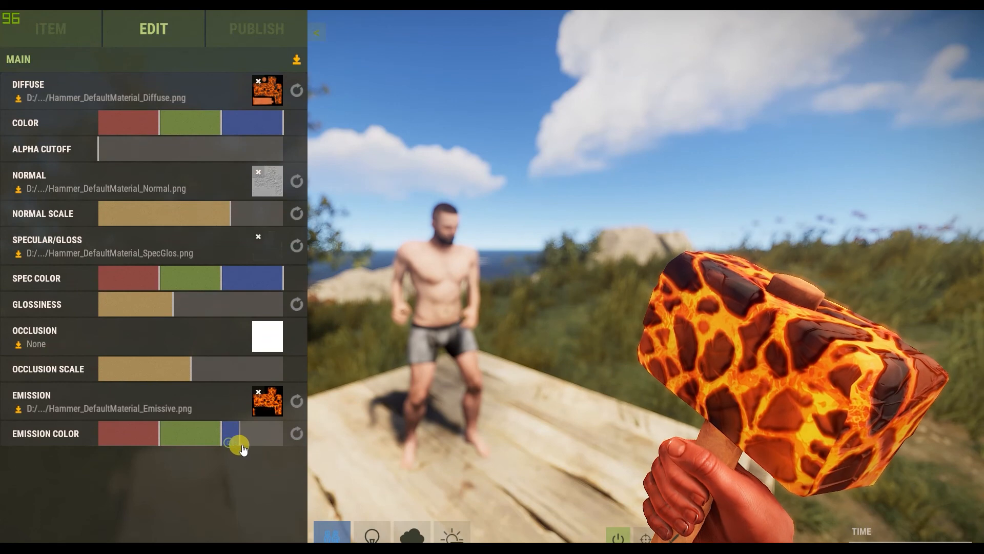
Preview the hammer's emission up close at night, then with the editing panel hidden as the time of day moves back to daylight
{"action": "left_click_drag", "start_coordinate": [889, 541], "coordinate": [880, 541]}
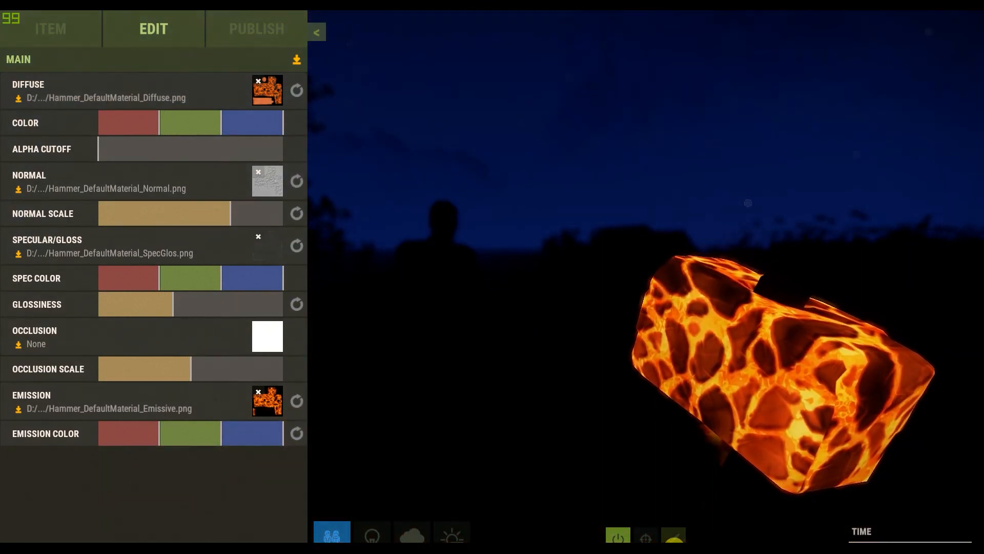
{"action": "left_click", "coordinate": [674, 541]}
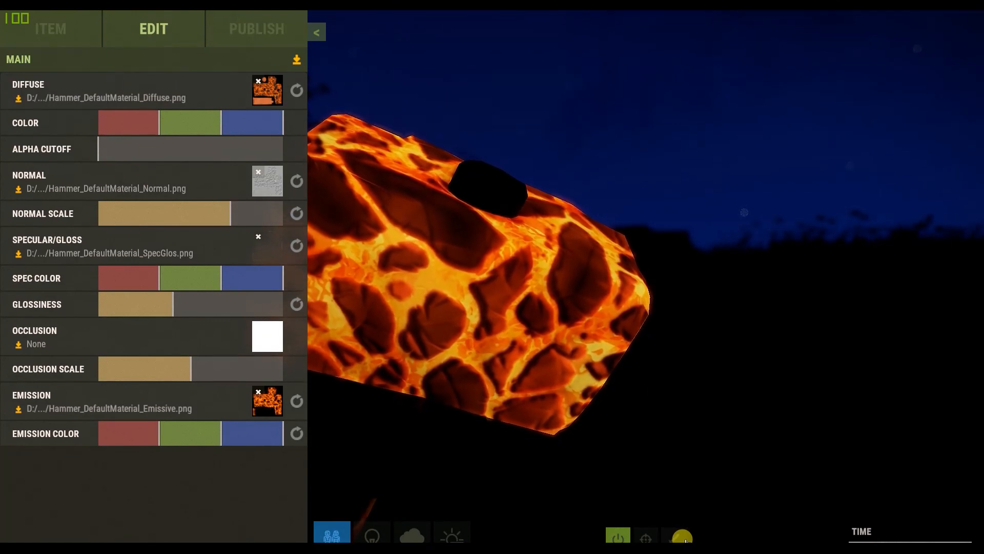
{"action": "left_click", "coordinate": [315, 32]}
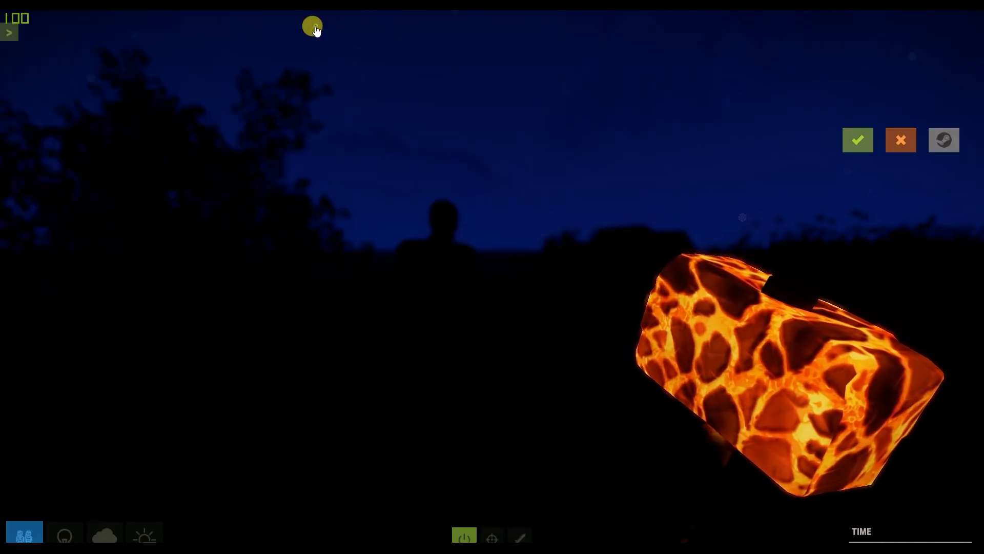
{"action": "left_click_drag", "start_coordinate": [877, 548], "coordinate": [929, 550]}
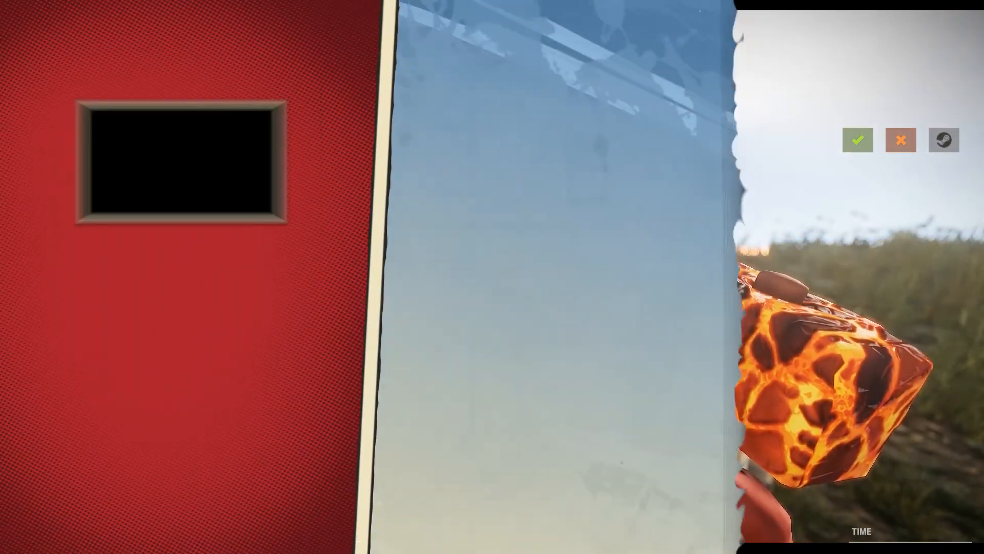